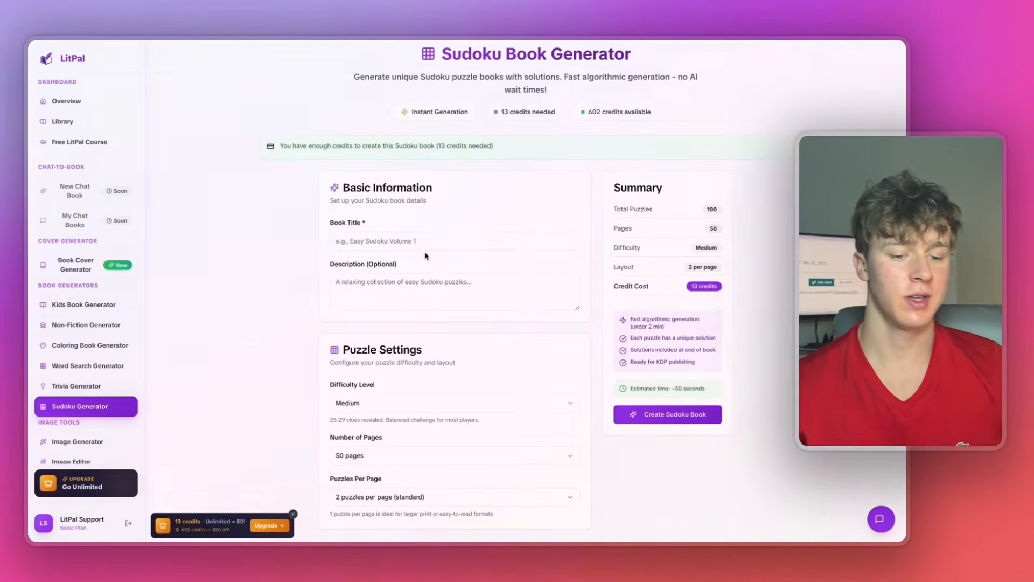
Enter "Sudoku For Seniors 150" as both the book title and the description of the Sudoku book
click(426, 247)
text(Sudoku For Sen)
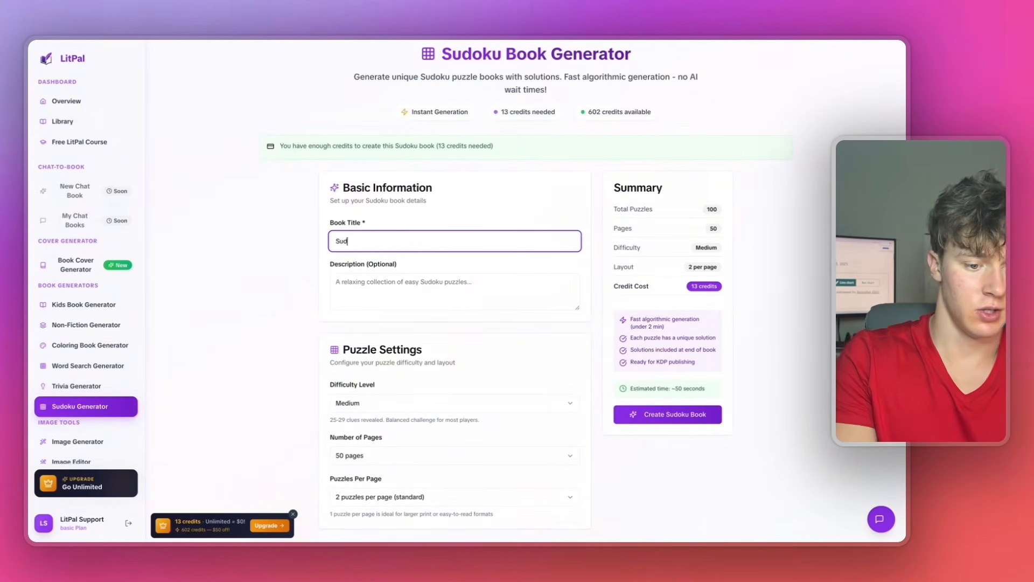
text(iors 150)
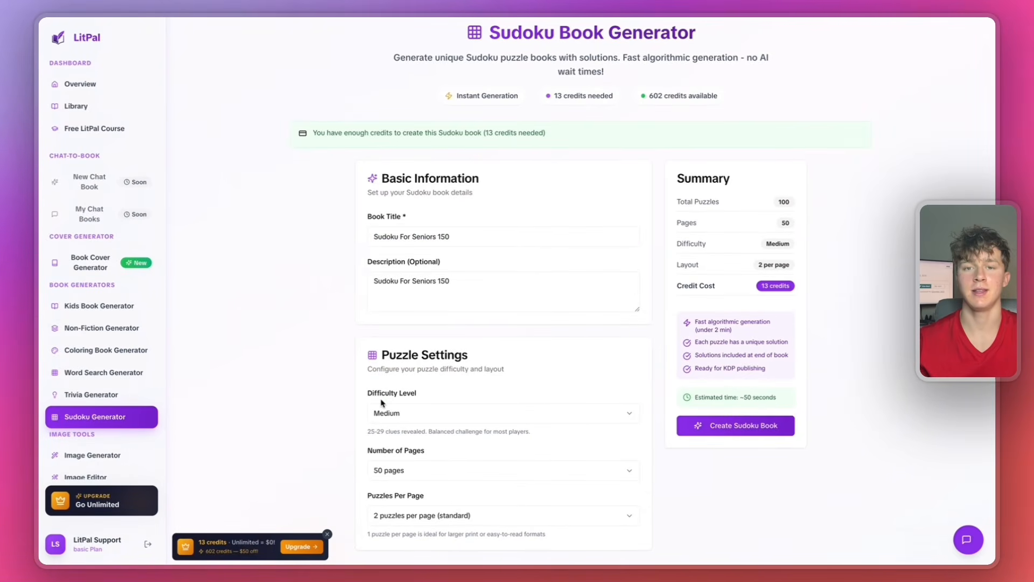
Set the puzzles to Easy difficulty, 150 pages and 1 puzzle per page (larger), and create the Sudoku book
click(381, 413)
click(383, 434)
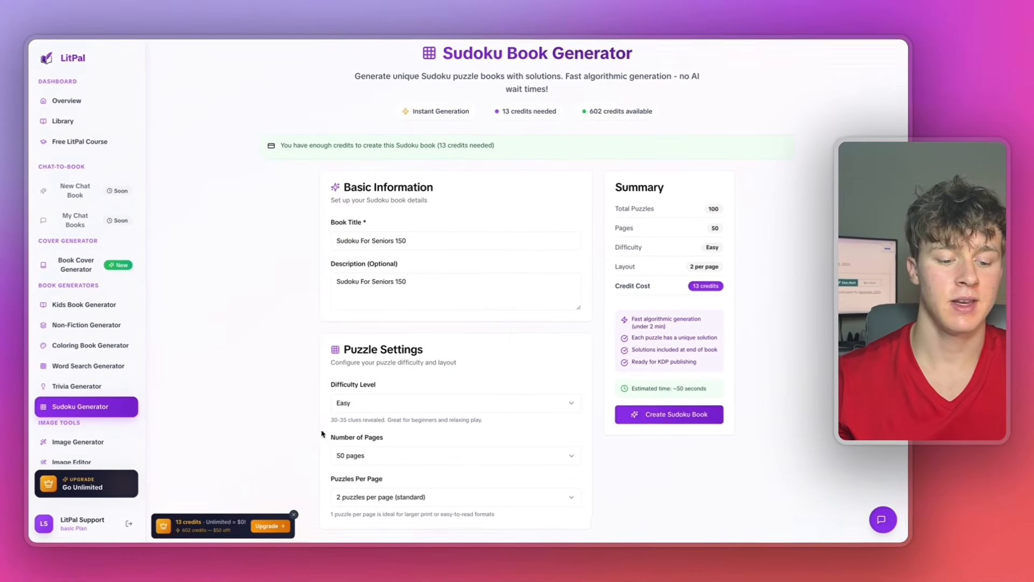
click(344, 456)
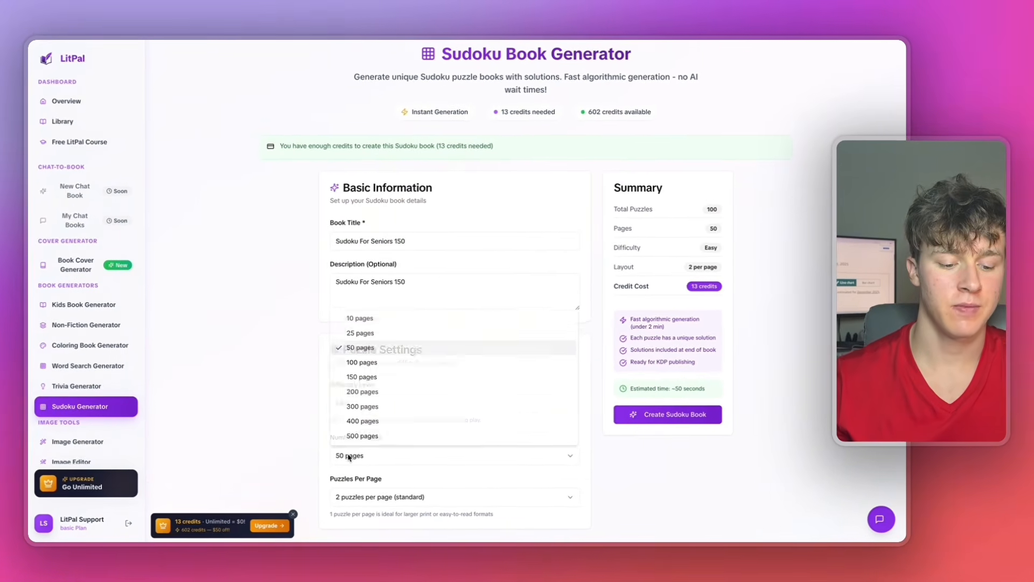
click(359, 383)
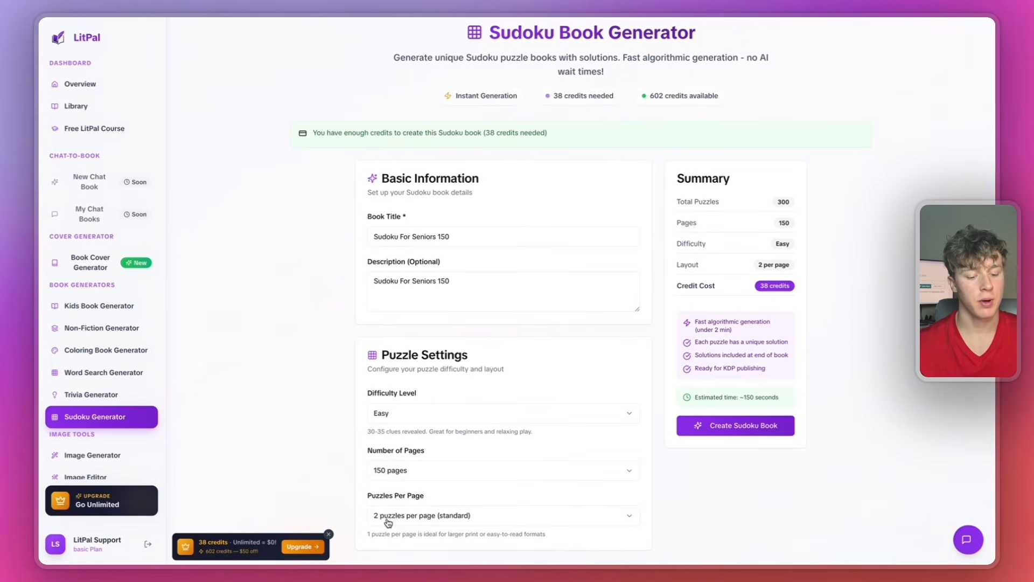
click(350, 500)
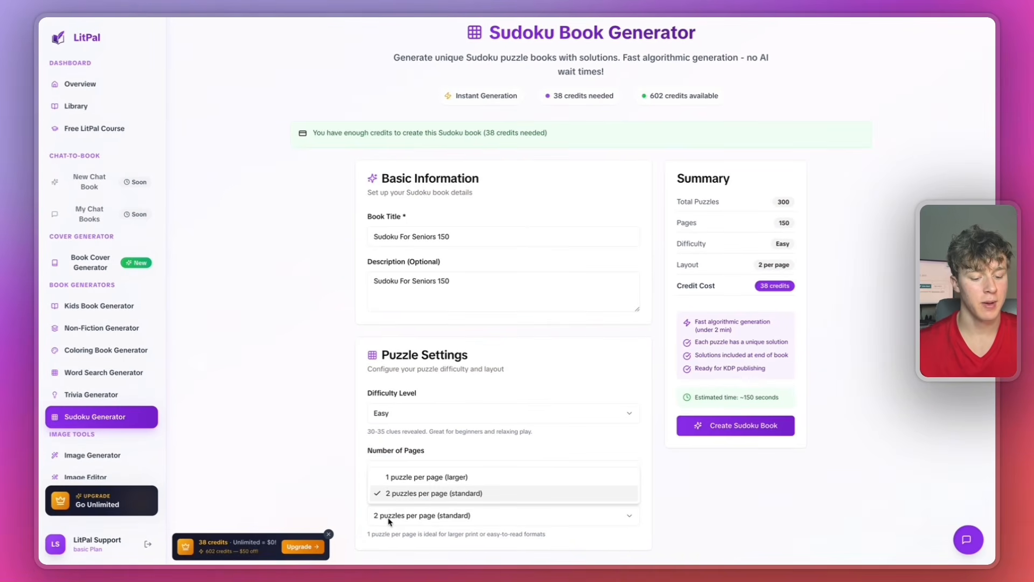
click(395, 485)
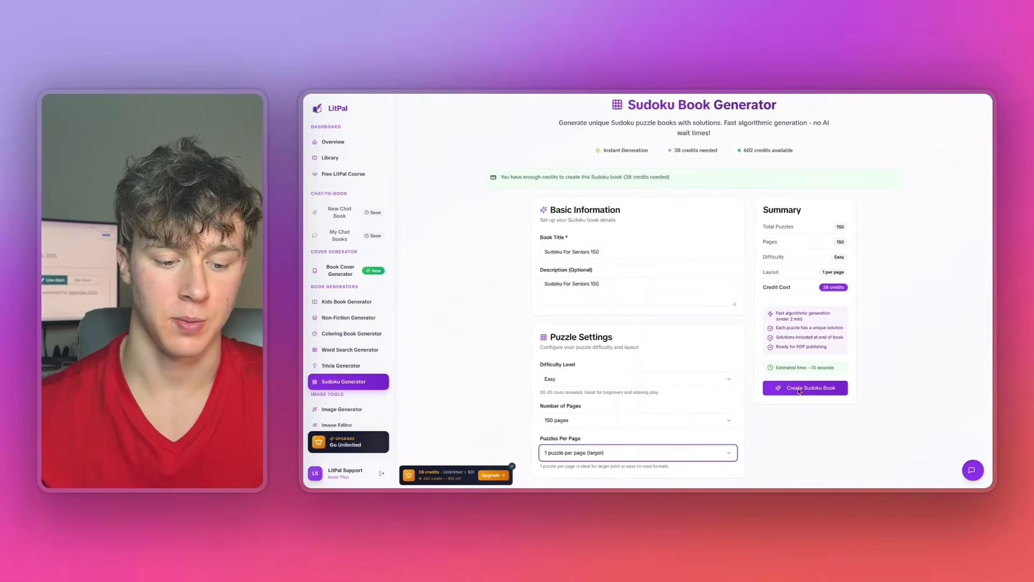
click(799, 389)
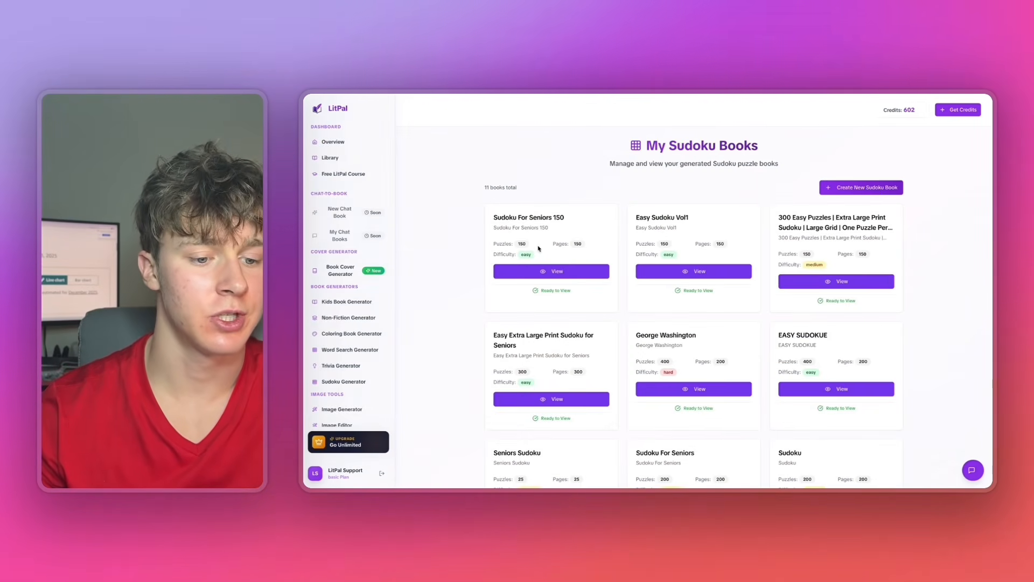
Export the Sudoku For Seniors 150 book as an 8.5" × 11" PDF with simple line border, 16pt page numbers and 0.375" bleed margin
click(554, 274)
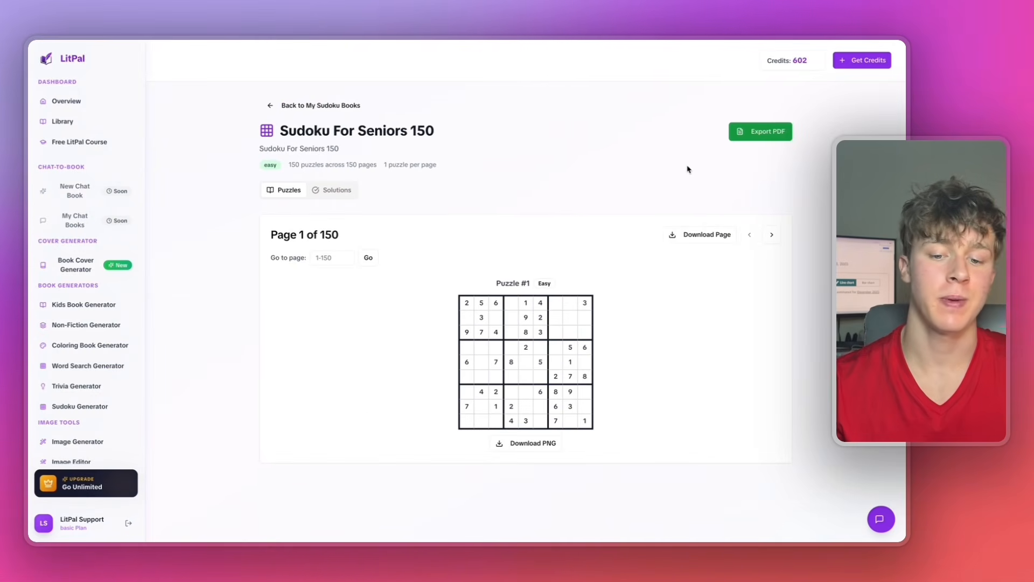
click(866, 168)
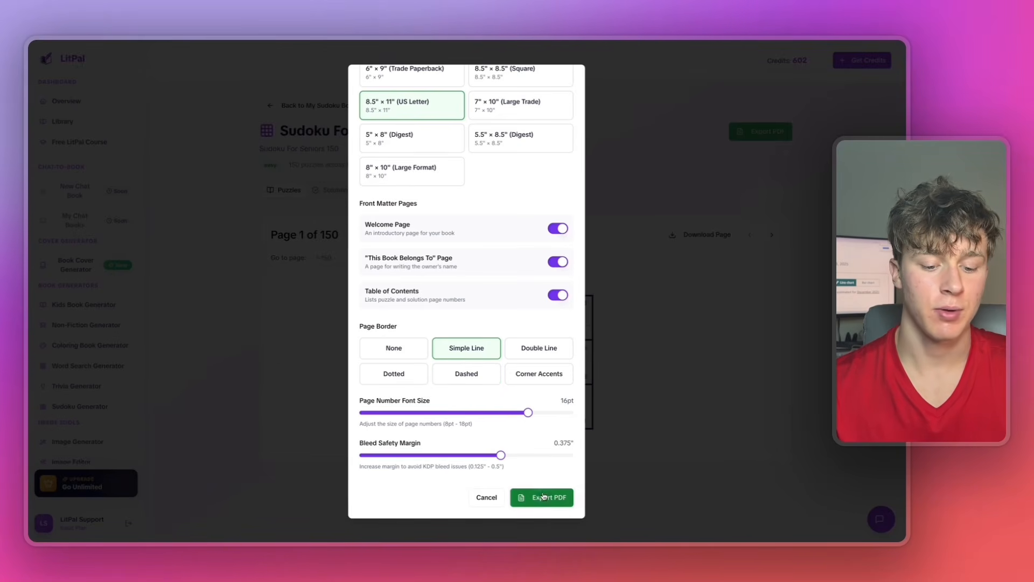
click(545, 498)
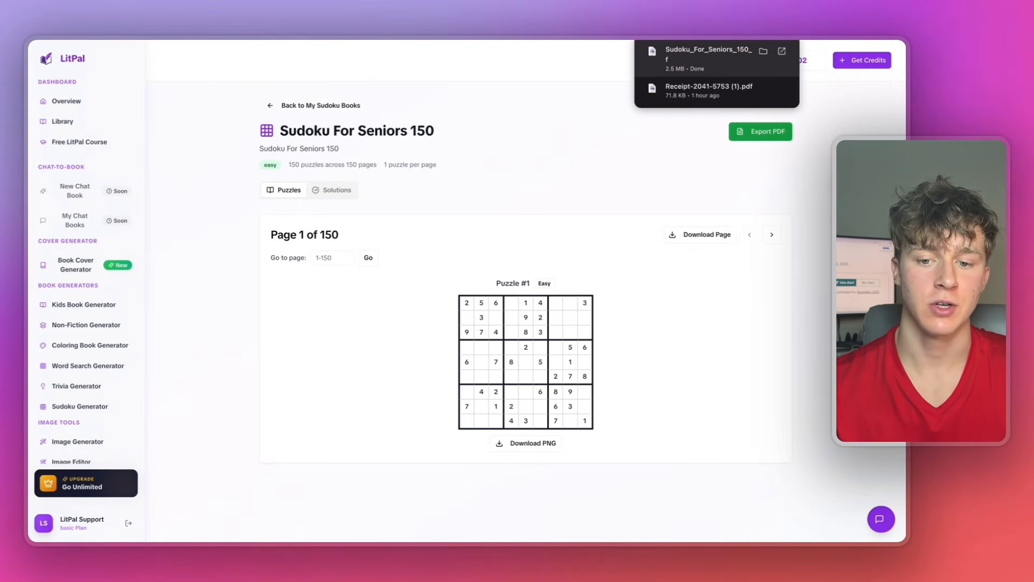
Open the exported Sudoku PDF and zoom out to 50% to see whole pages
click(708, 56)
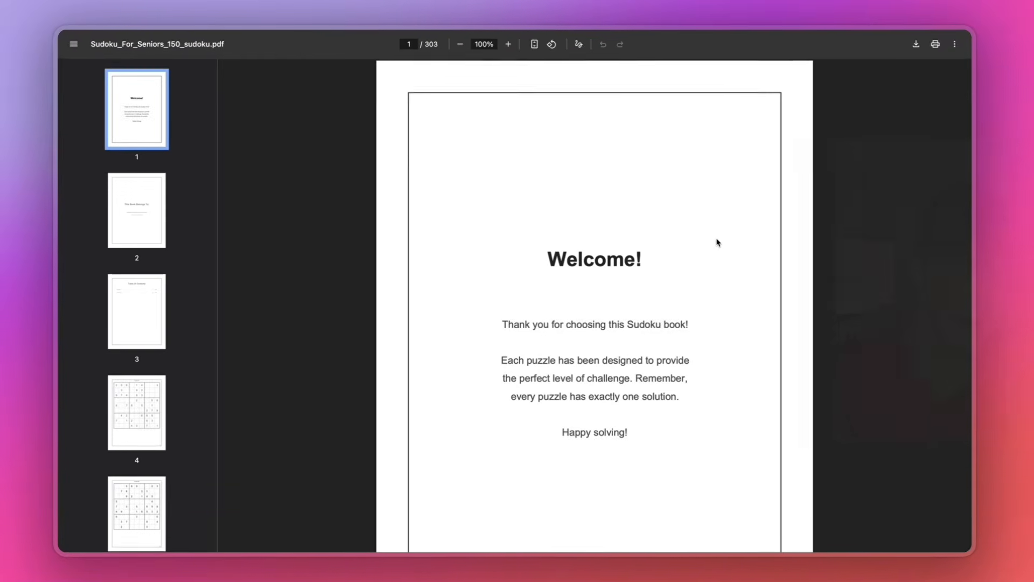
key(super+minus)
key(super+minus)
key(super+minus)
key(super+minus)
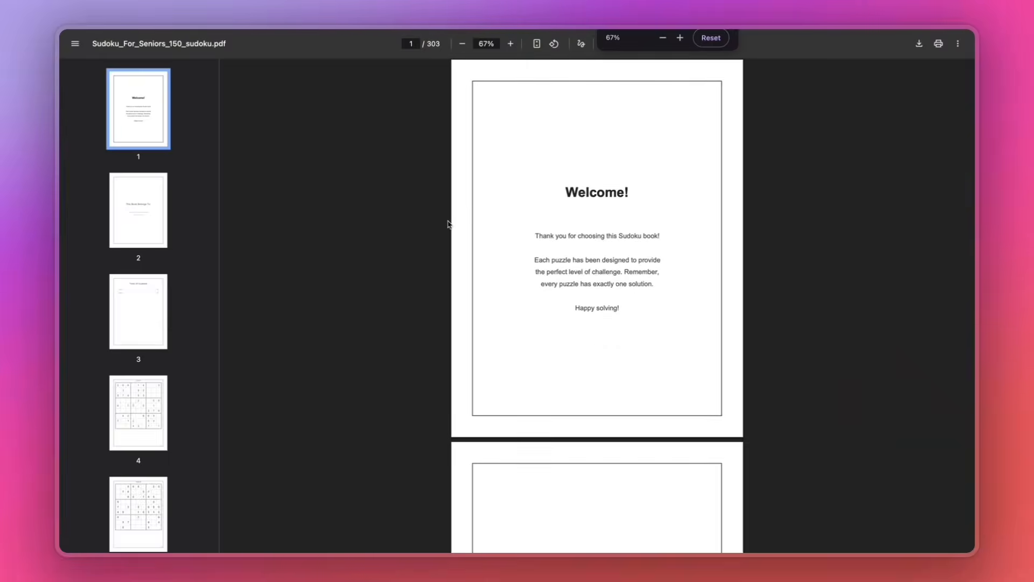
key(super+minus)
key(super+minus)
key(super+equal)
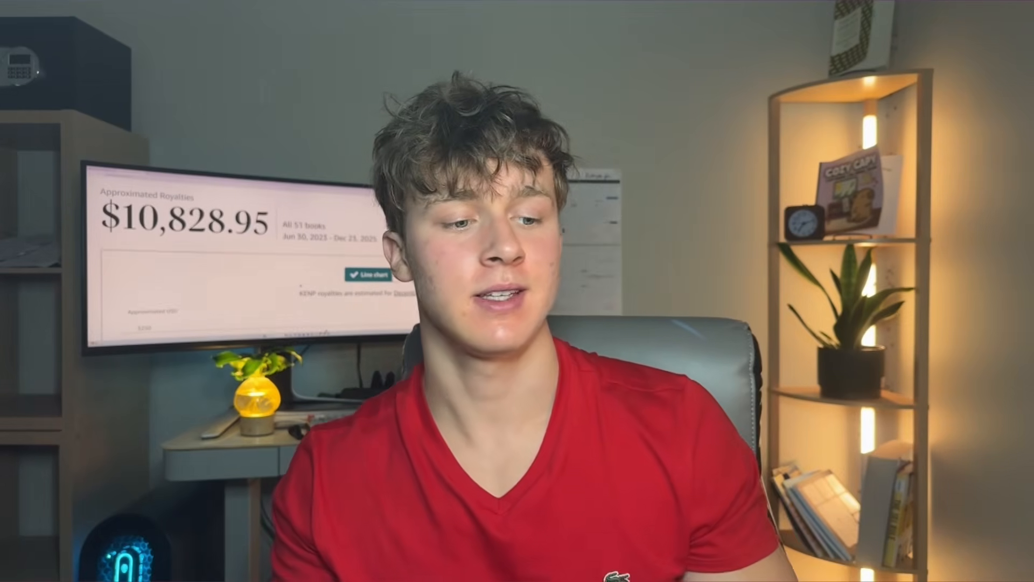
Review the "This Book Belongs To" page, the table of contents and the puzzle pages of the exported PDF
scroll(413, 270, down, 10)
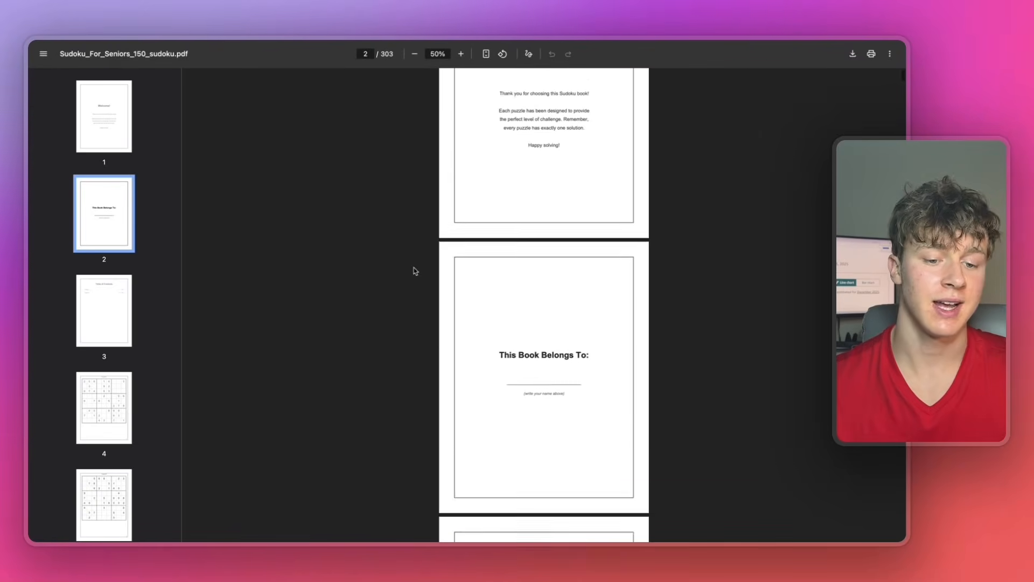
scroll(415, 270, down, 5)
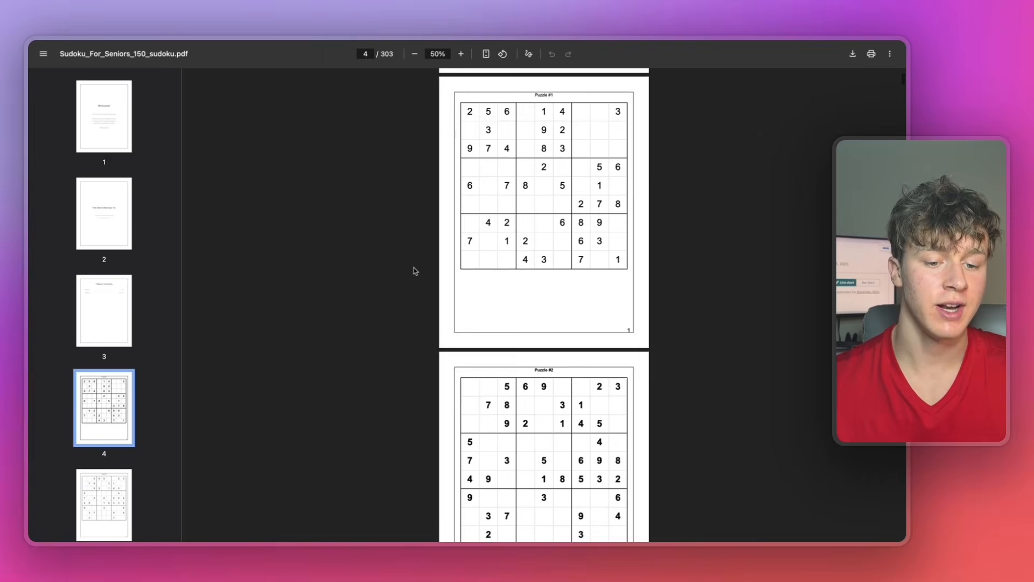
scroll(414, 270, down, 5)
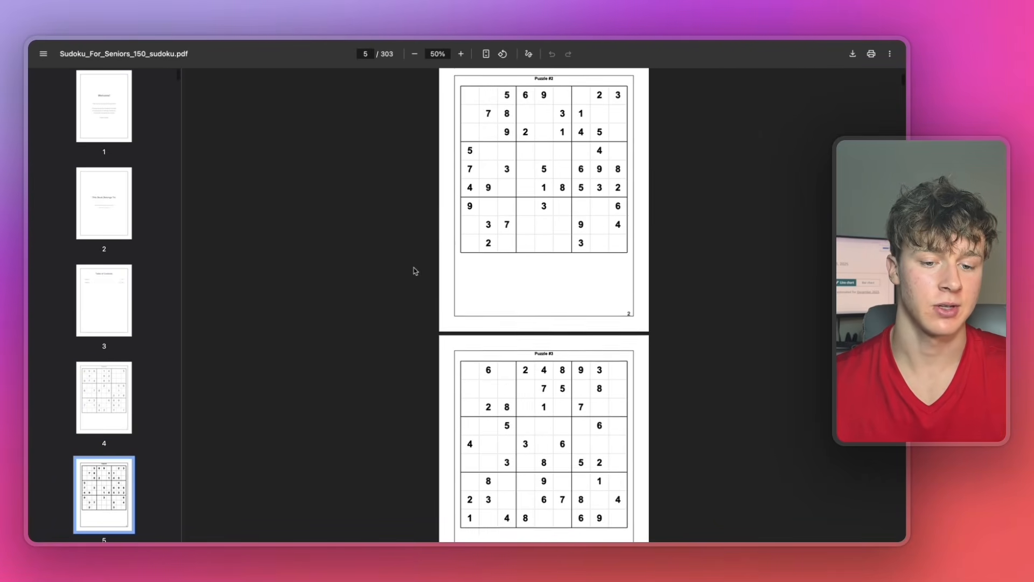
scroll(415, 270, up, 8)
scroll(414, 271, down, 8)
scroll(414, 270, down, 15)
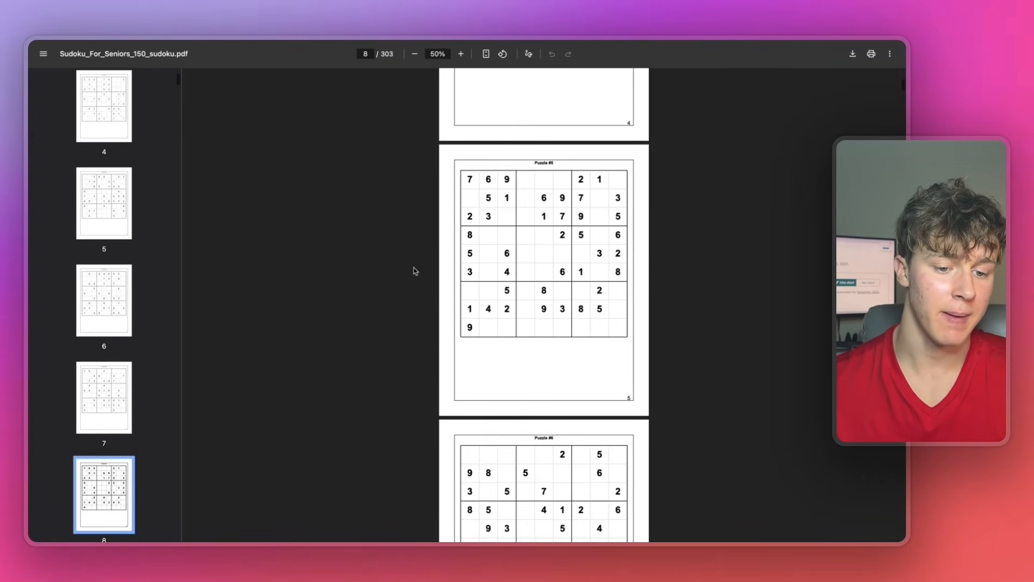
scroll(415, 270, down, 20)
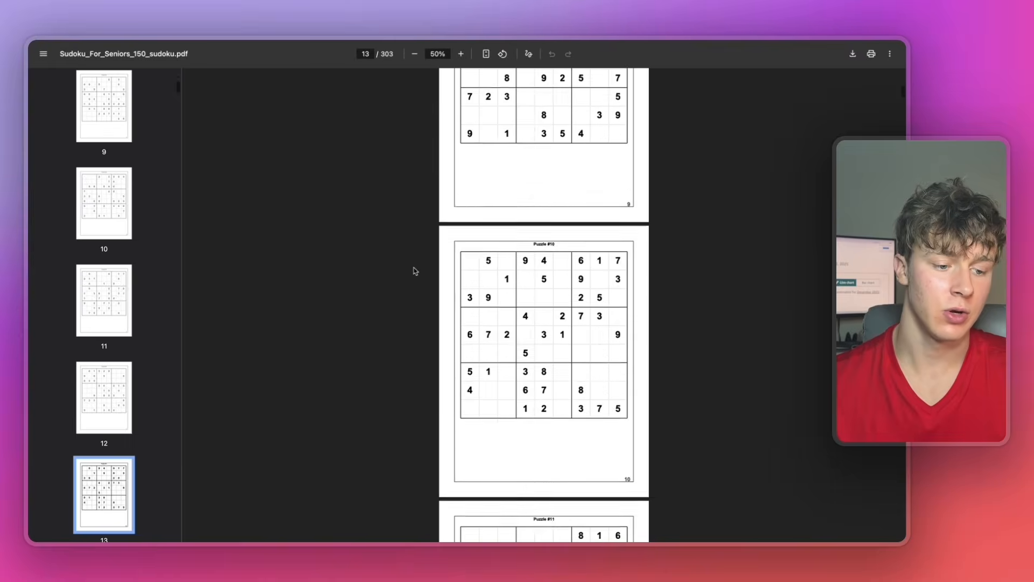
scroll(102, 388, down, 20)
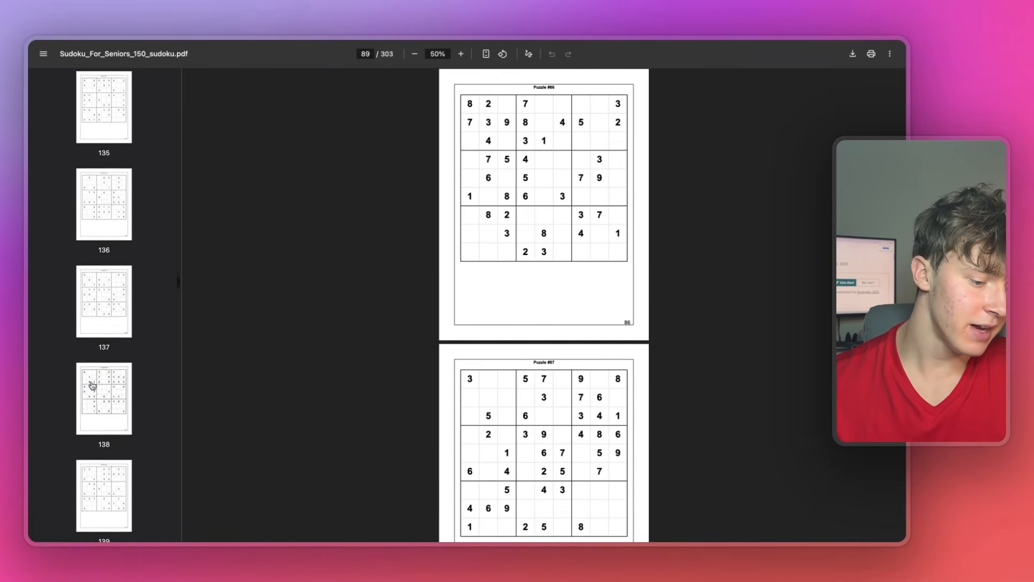
Check the solution pages in the second half of the PDF and return to the welcome page
click(114, 446)
scroll(111, 431, down, 3)
click(111, 434)
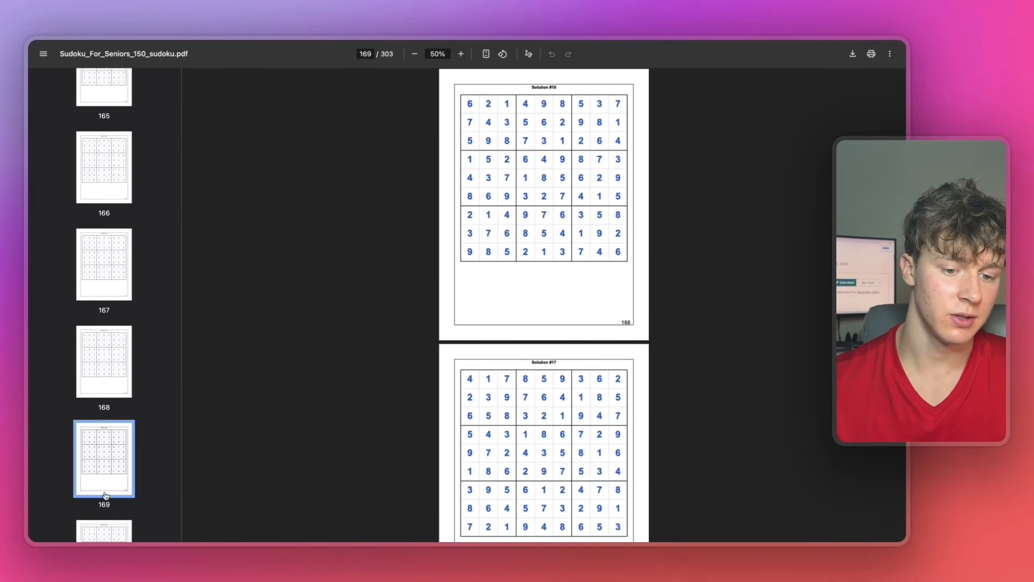
scroll(105, 501, down, 5)
click(105, 513)
scroll(124, 310, up, 20)
click(116, 132)
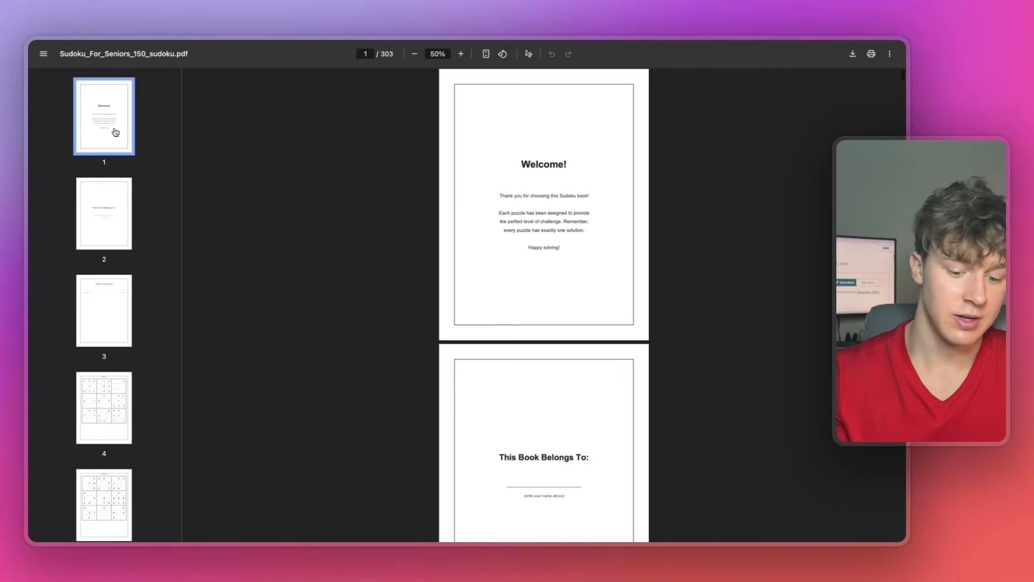
key(Down)
key(Down)
key(Down)
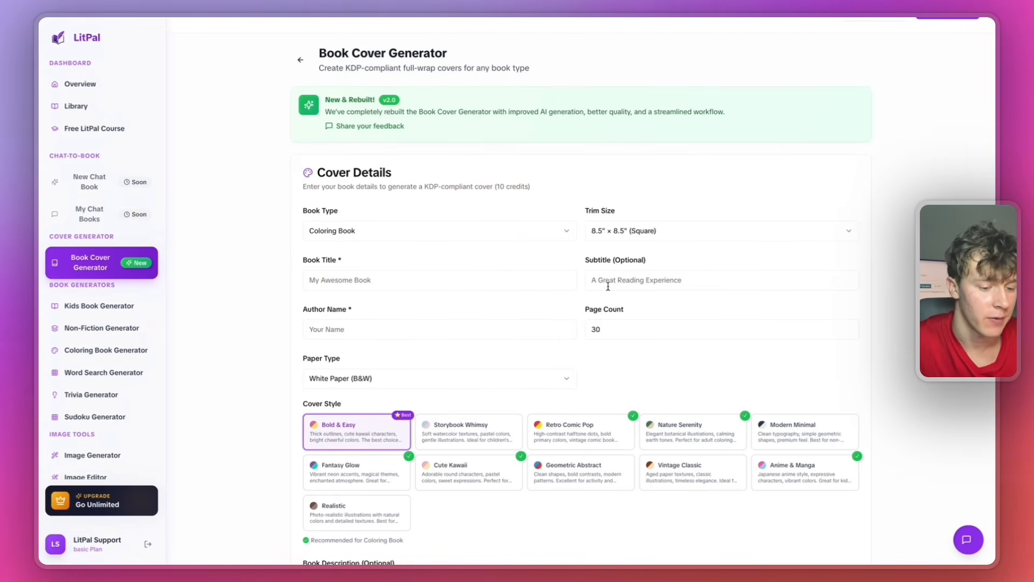
Set the cover's book type to Activity Book and its trim size to 8.5" × 11" (Letter)
scroll(302, 178, down, 1)
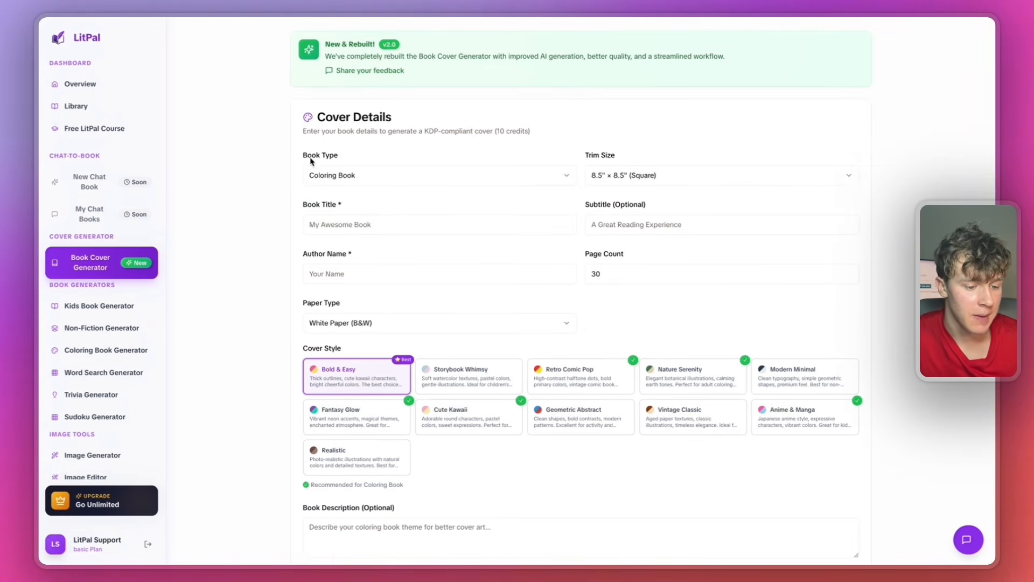
click(317, 174)
click(338, 230)
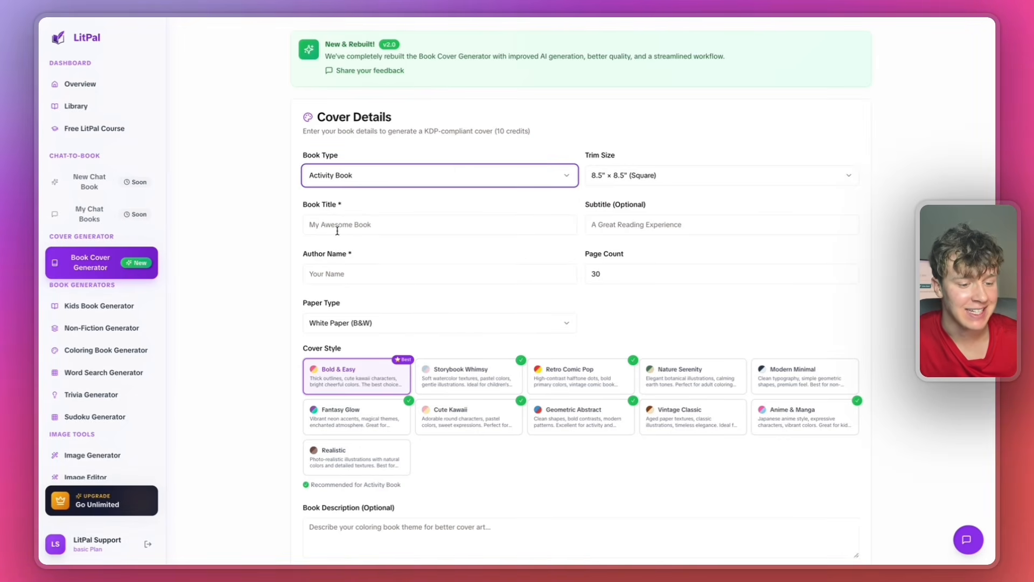
click(335, 195)
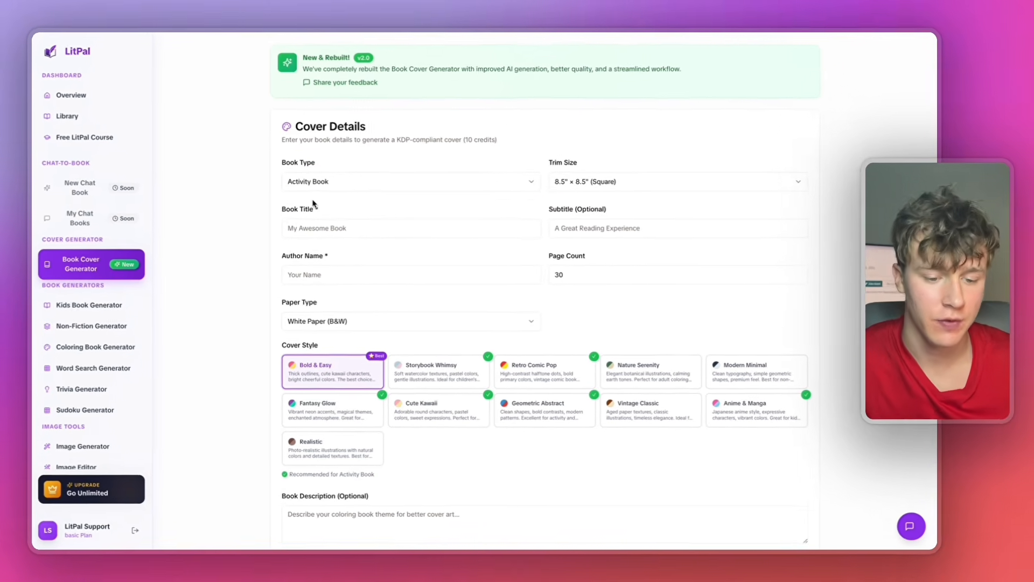
click(601, 179)
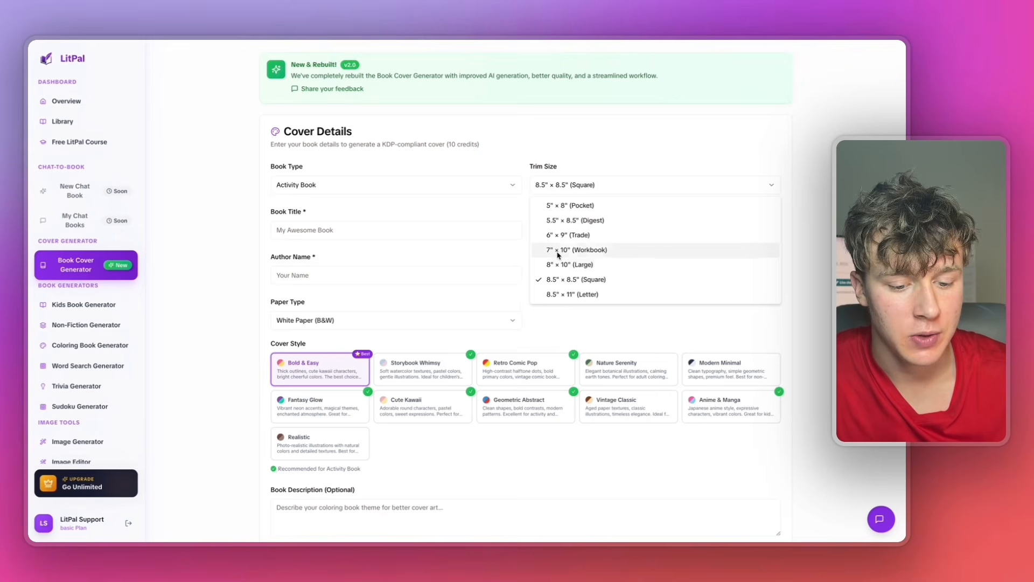
click(555, 295)
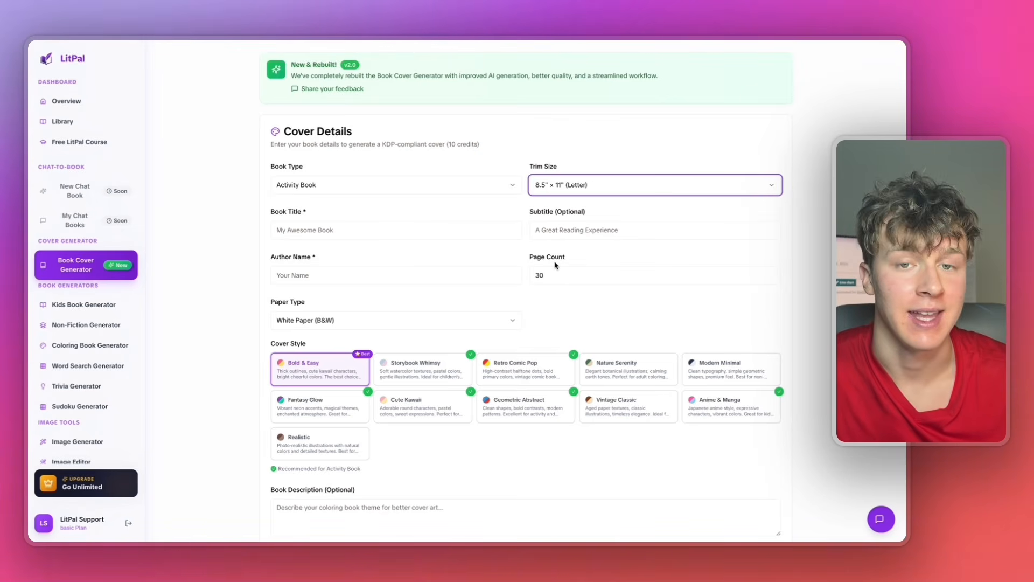
click(560, 215)
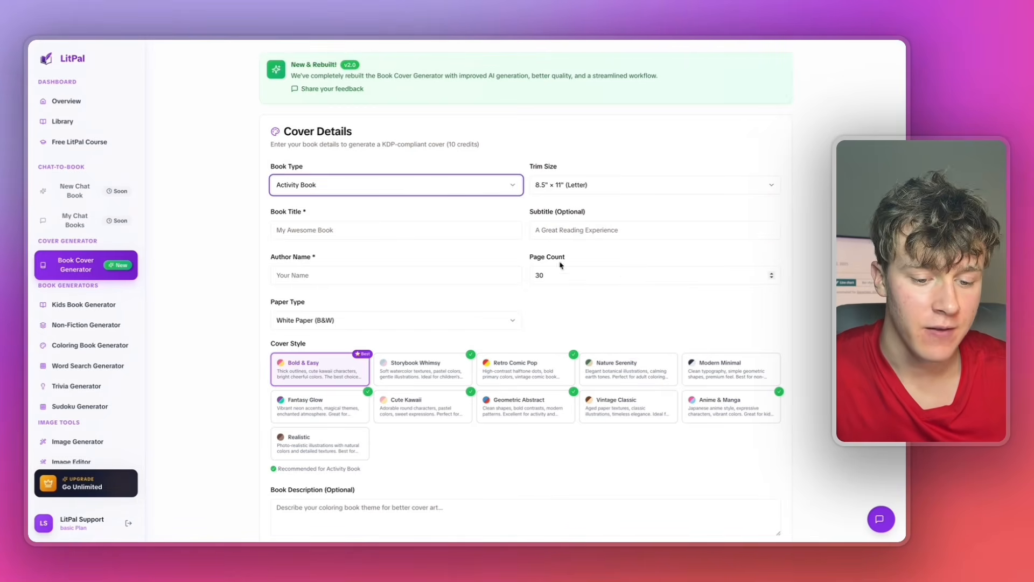
Set the page count to 303 and enter a book title starting with "Super Easy Extra Large Print Sudoku for Seniors Who Cant See 150 Sudoku"
scroll(570, 279, down, 2)
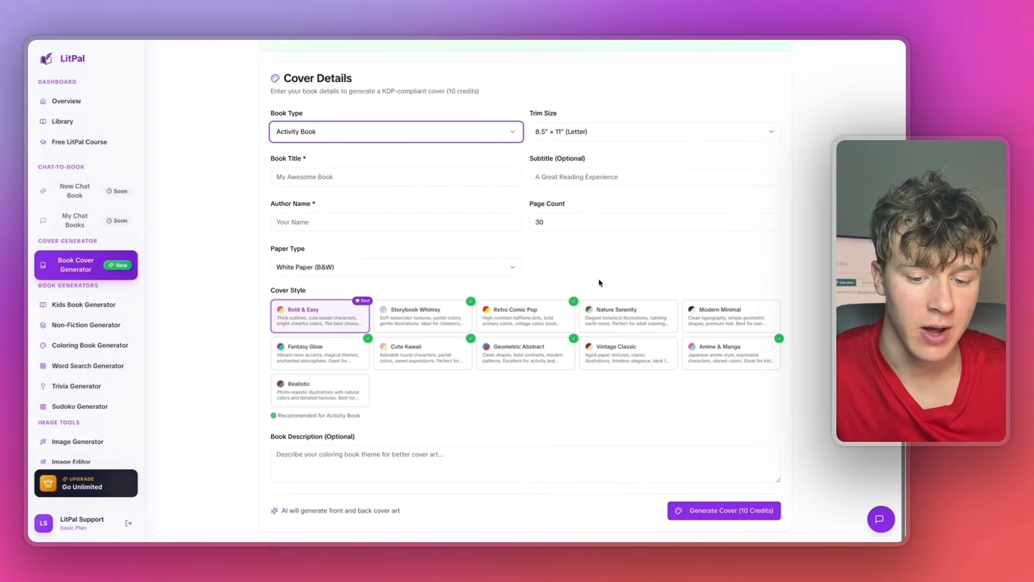
click(770, 222)
click(771, 222)
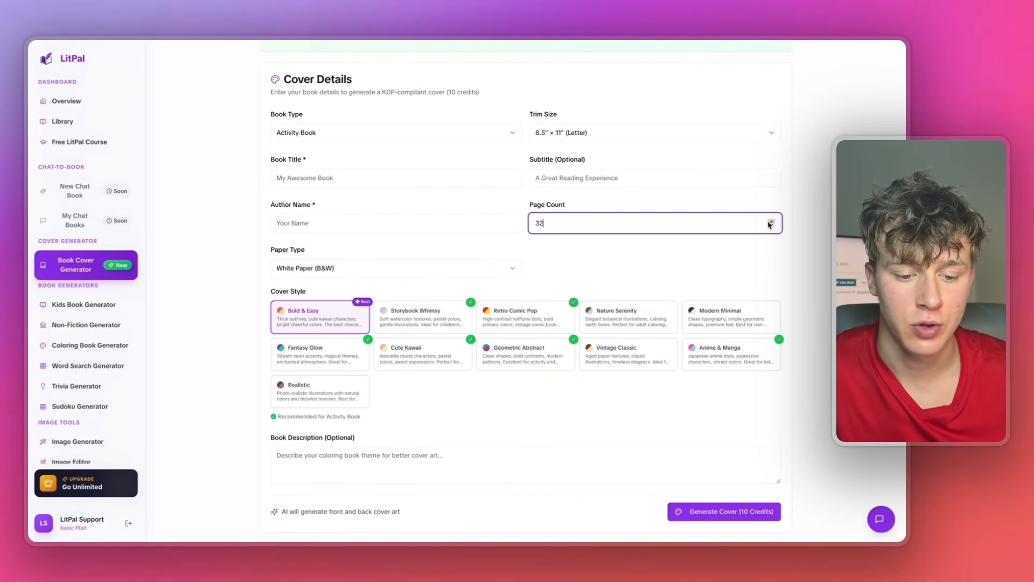
click(770, 221)
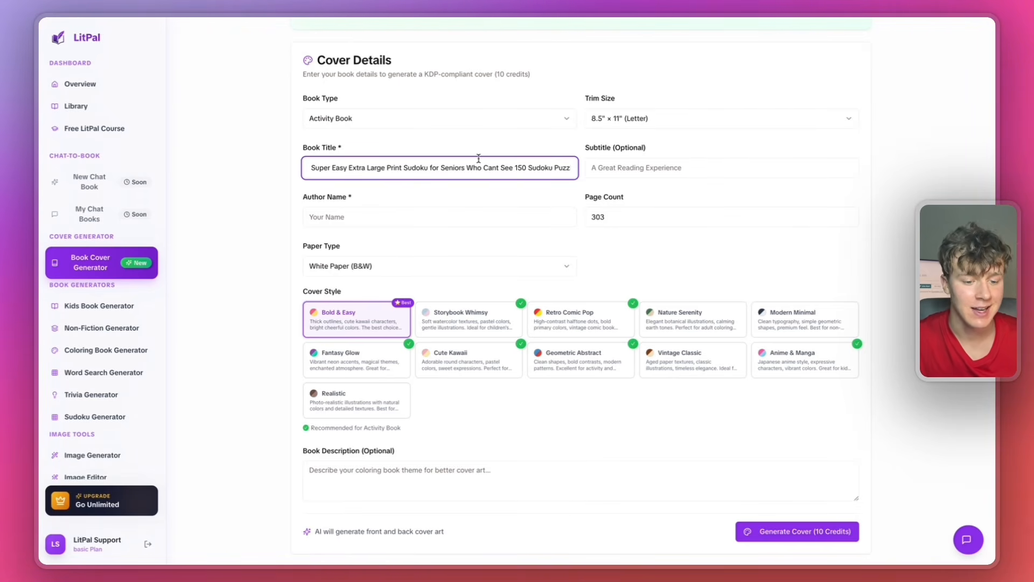
key(End)
click(520, 185)
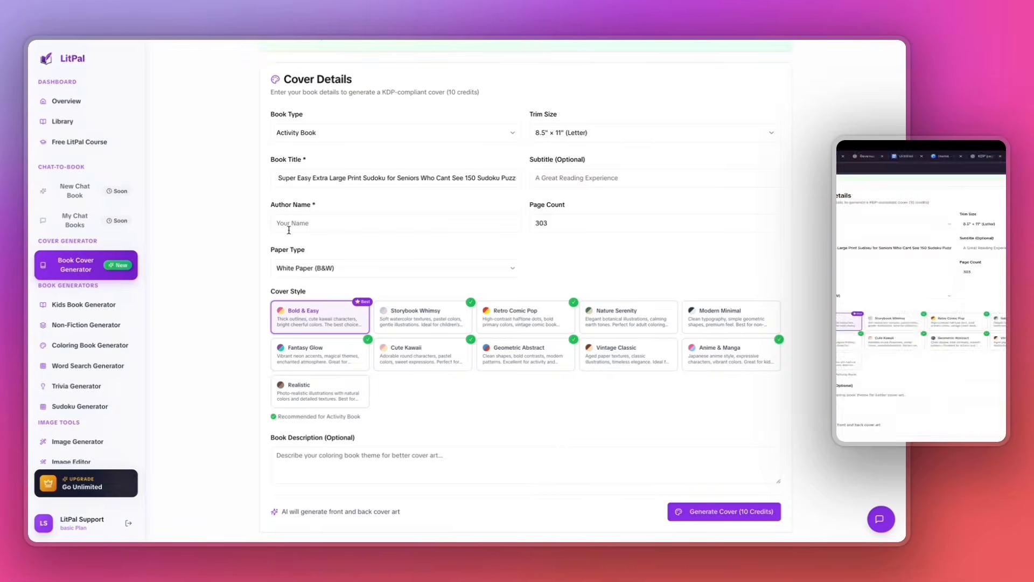
Fill in the author's full name in the cover details
click(289, 230)
text(Zachary Donovan)
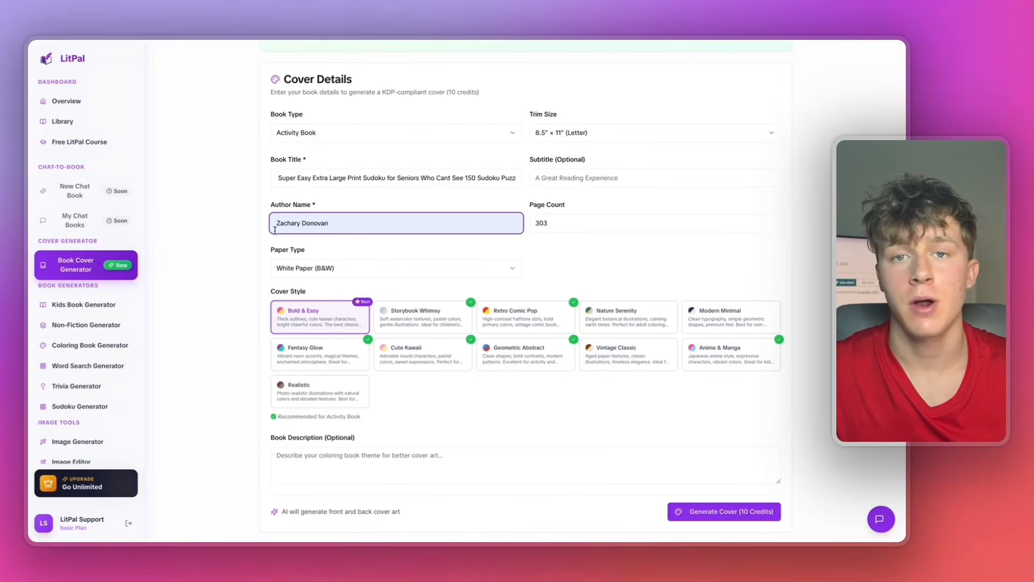
click(307, 238)
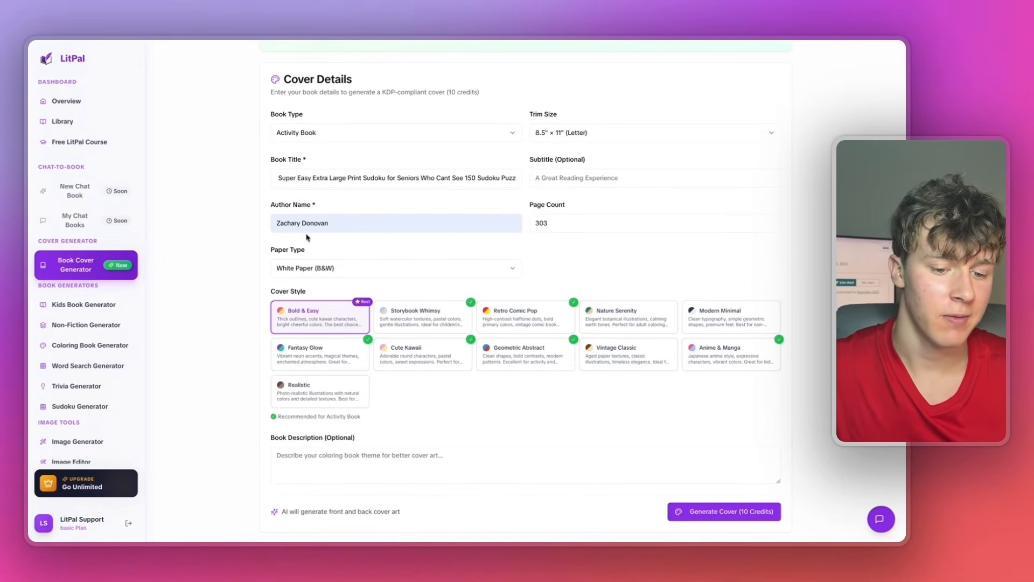
Set the cover's paper type to White Paper (B&W) and its style to Bold & Easy
click(285, 270)
click(302, 293)
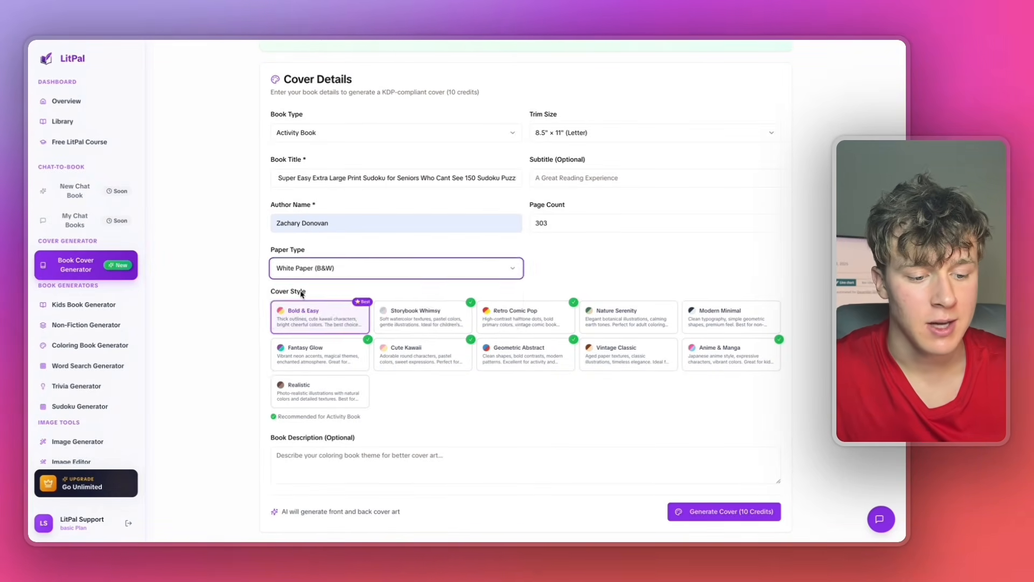
click(281, 311)
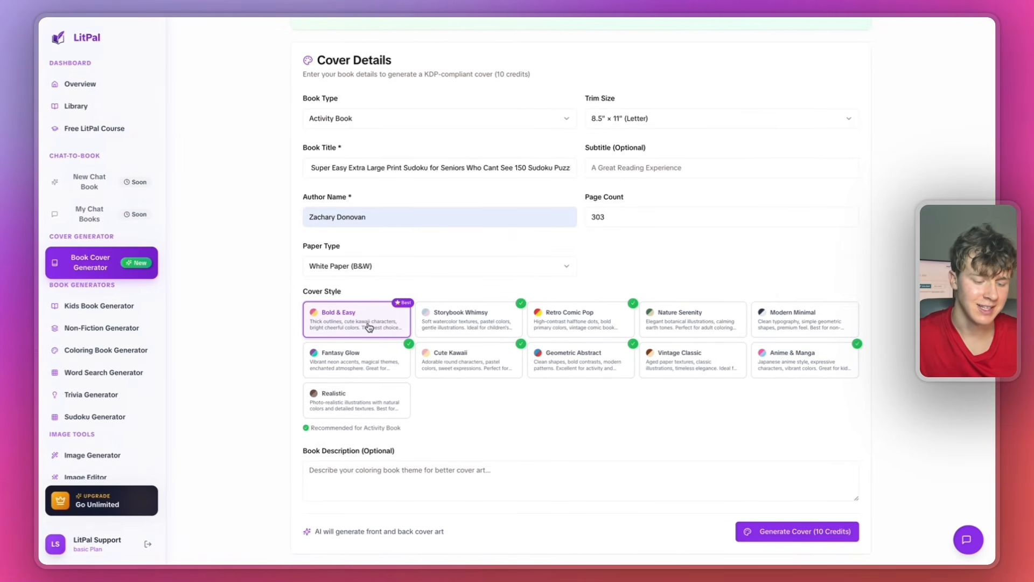
Describe the book as "A clean, professional Sudoku book cover designed for seniors" with large, clear puzzle grids as the main focus, and generate the cover
click(384, 475)
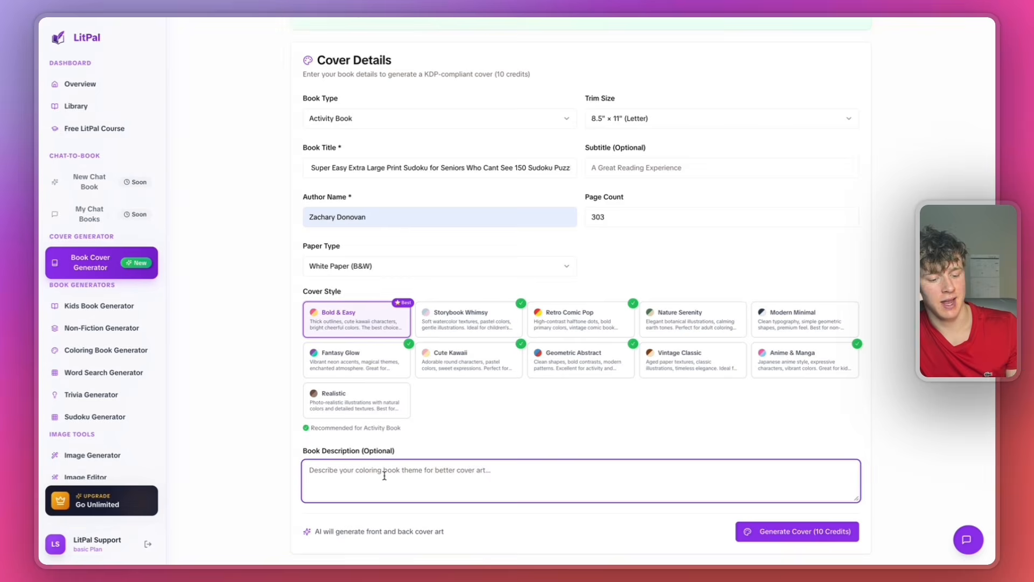
text(A clean, professional Sudoku book cover designed for seniors. Large, clear Sudoku puzzle grids are the main visual focus on the front cover, displayed prominently and easy to recognize at thumbnail size. Grids have bold lines and large numbers for readability, with a simple, uncluttered layout. Background is calm and minimal with soft, reassuring colors. Typography is bold, high-contrast, and easy to read, with "SUDOKU" as the dominant text element. No cartoon characters or childish elements. Overall style is straightforward, senior-friendly, and trustworthy. Optimized for an 8.5 × 11 inch vertical layout and fully KDP-compliant.)
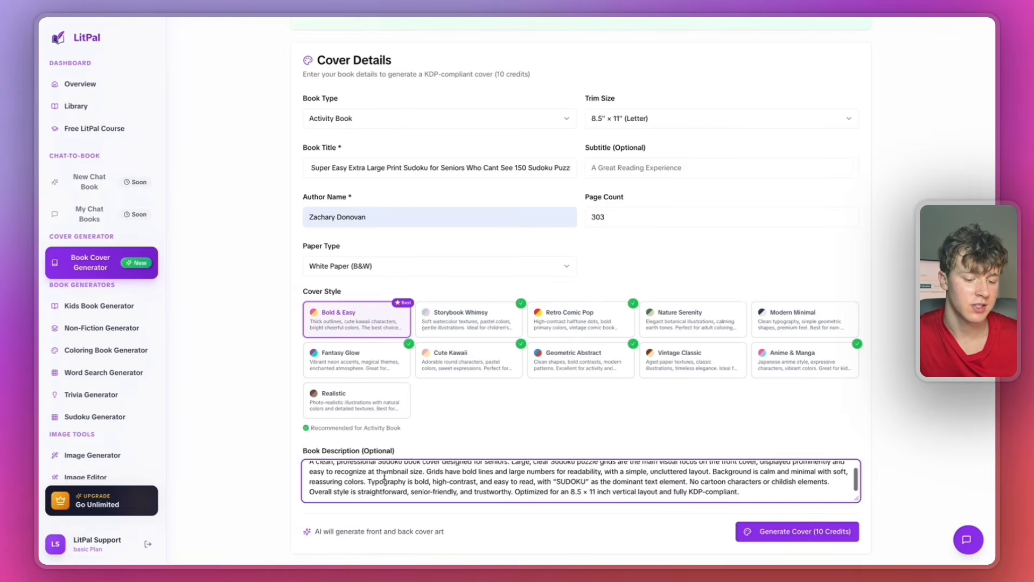
scroll(384, 476, up, 2)
click(226, 367)
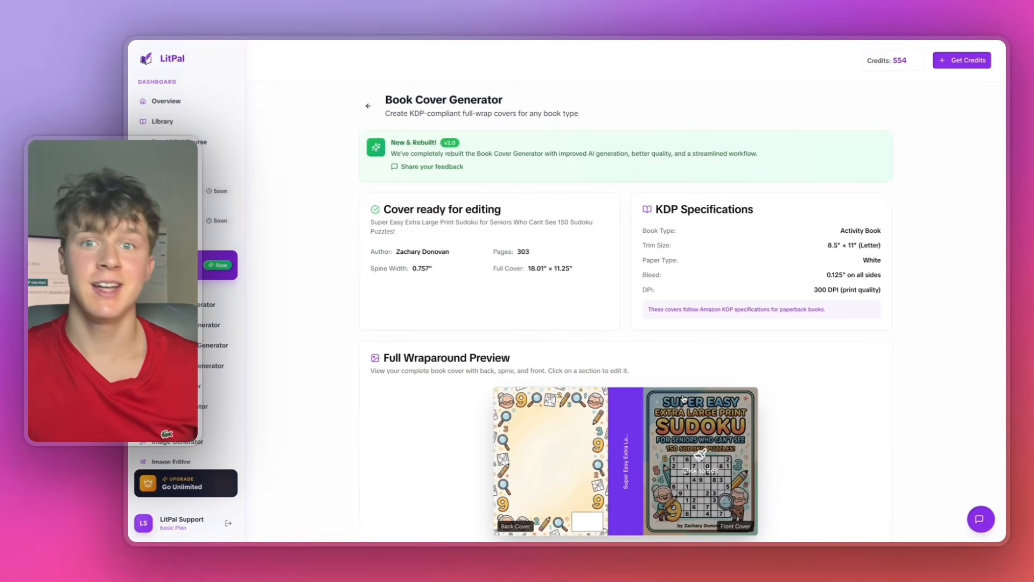
Change the spine color of the wraparound cover to blue #3B82F6
scroll(561, 461, down, 1)
scroll(561, 461, down, 1)
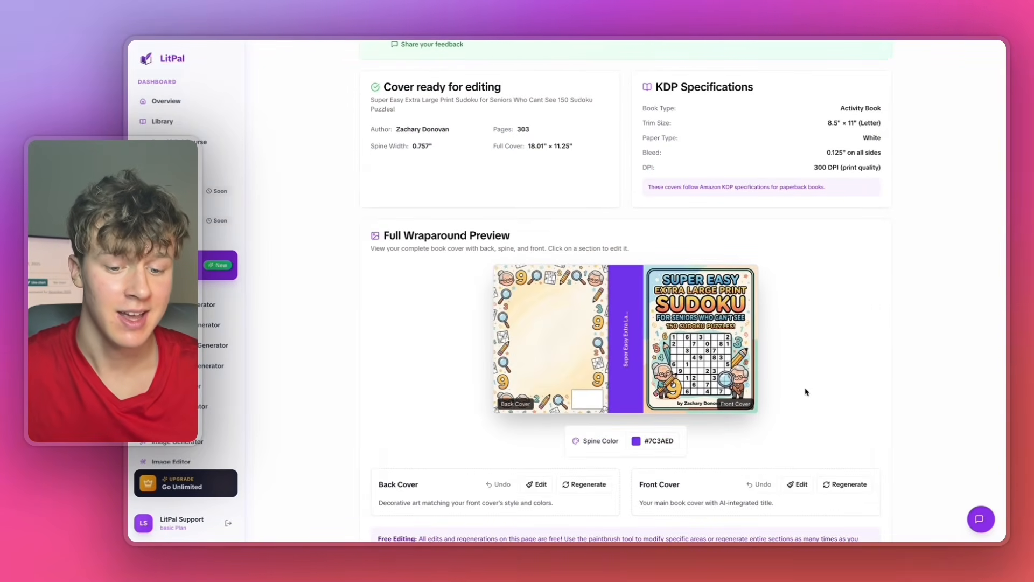
scroll(803, 392, down, 2)
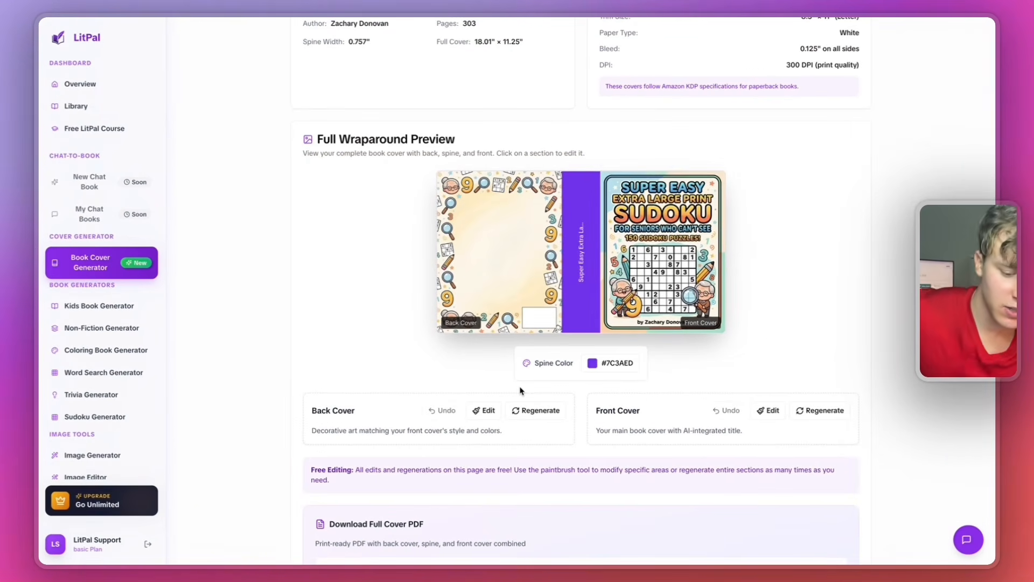
click(593, 363)
click(602, 410)
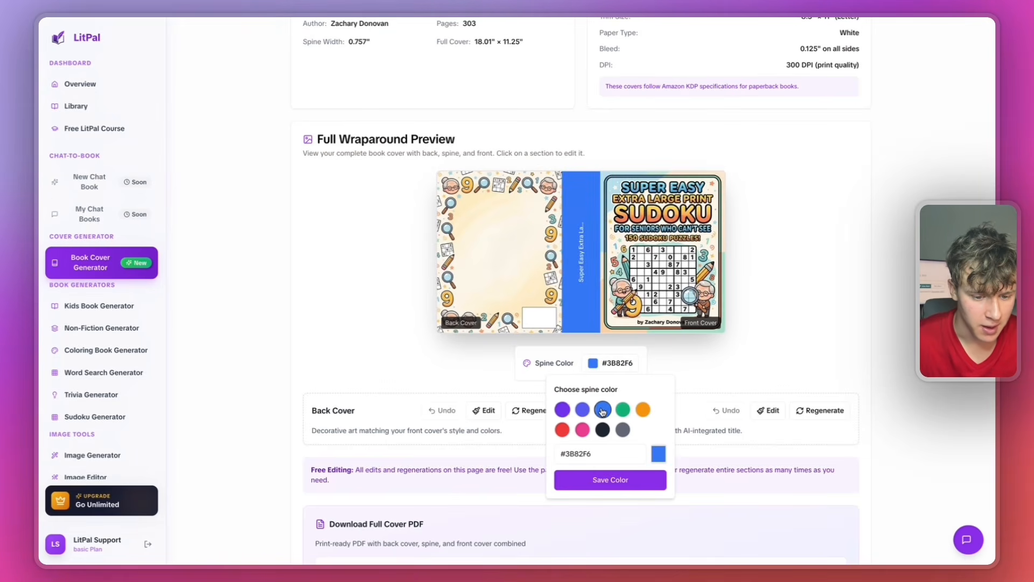
click(735, 387)
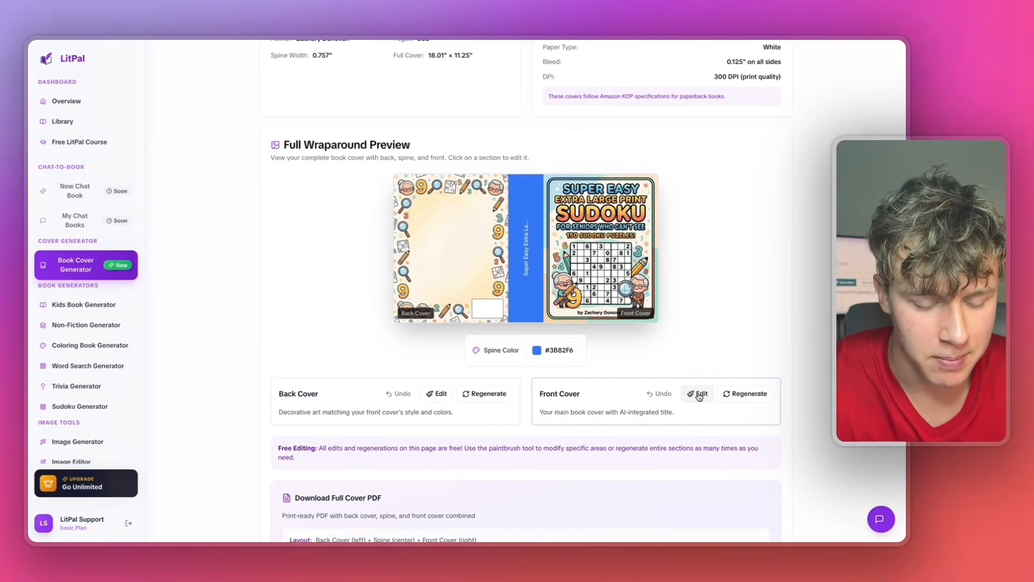
Mask the author name on the front cover for editing and write an instruction to change it to the new pen name
click(699, 394)
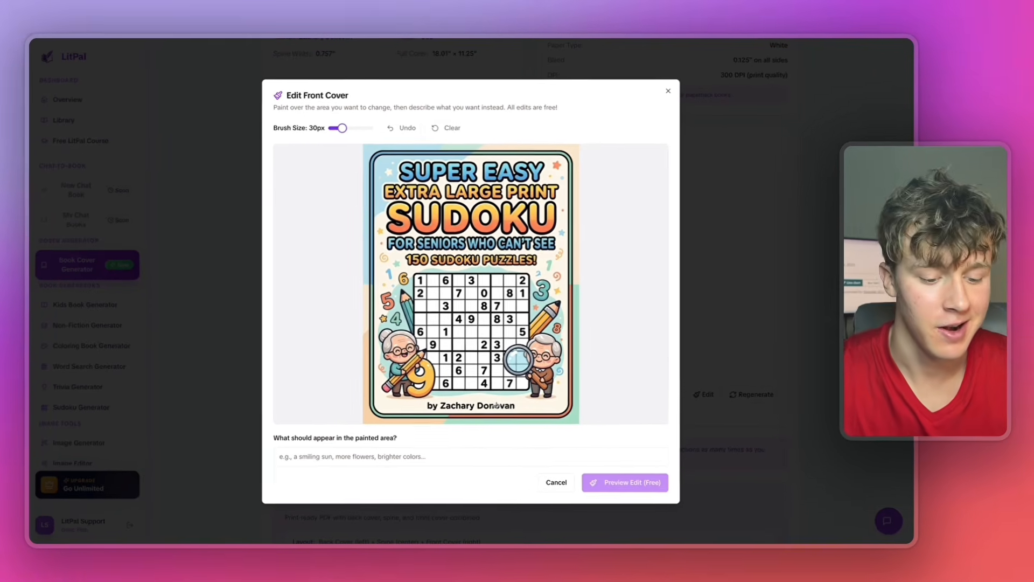
drag(564, 415, 437, 405)
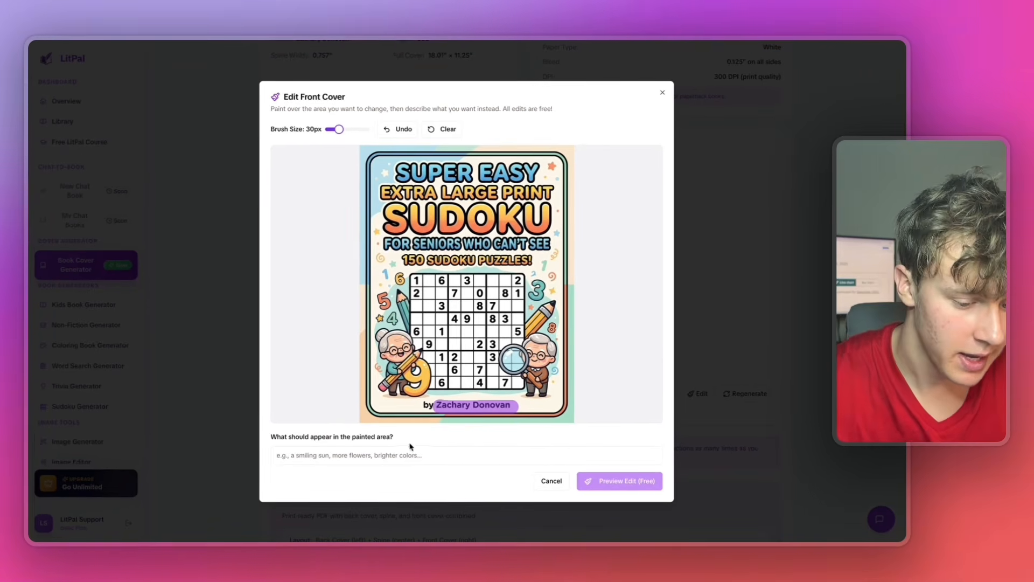
click(428, 455)
text(Change the autho)
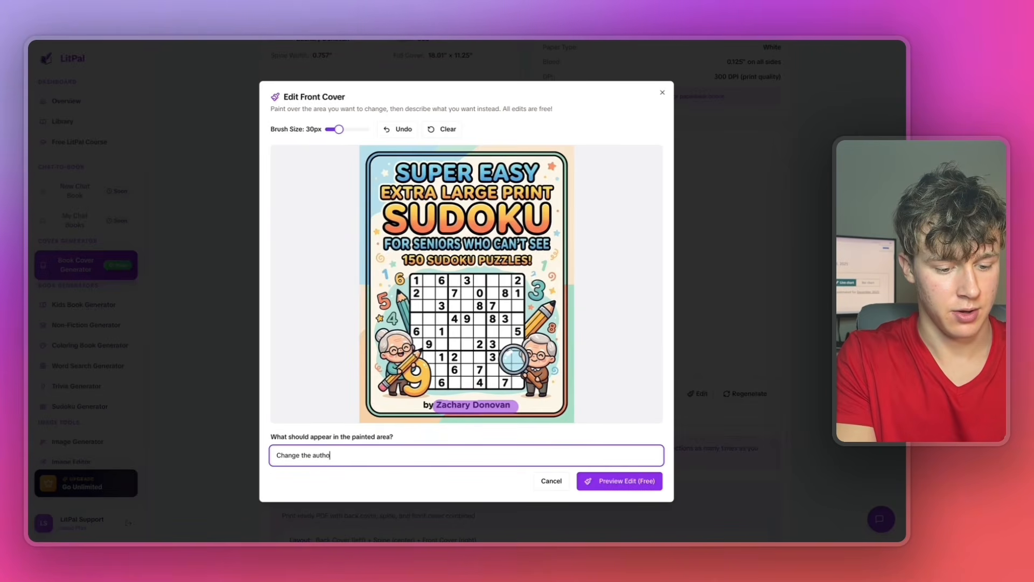
text(r name to "Cal)
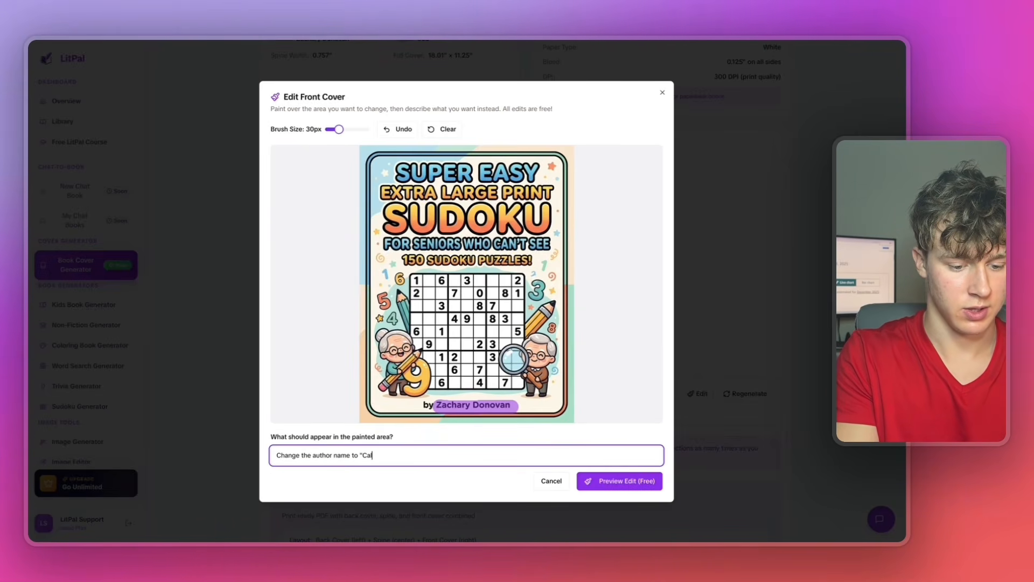
key(BackSpace)
key(BackSpace)
text(lara Snowe")
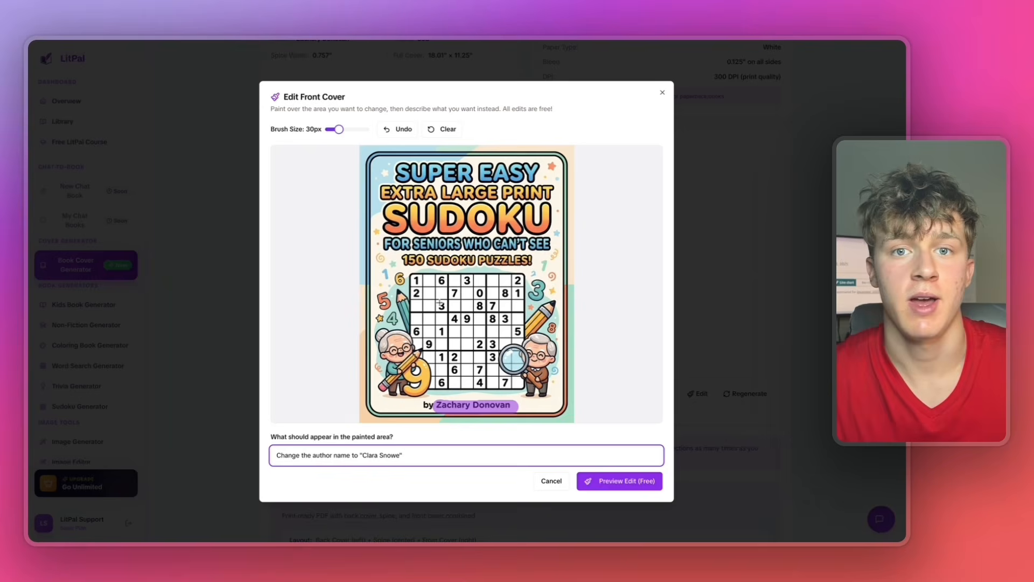
Generate a preview of the author name edit and save the changed front cover
click(418, 441)
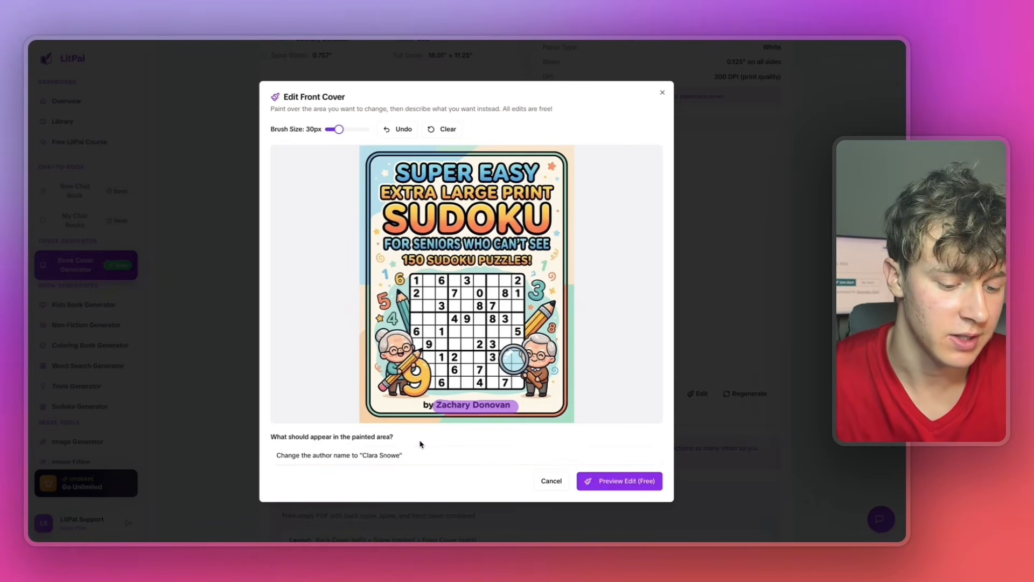
click(596, 483)
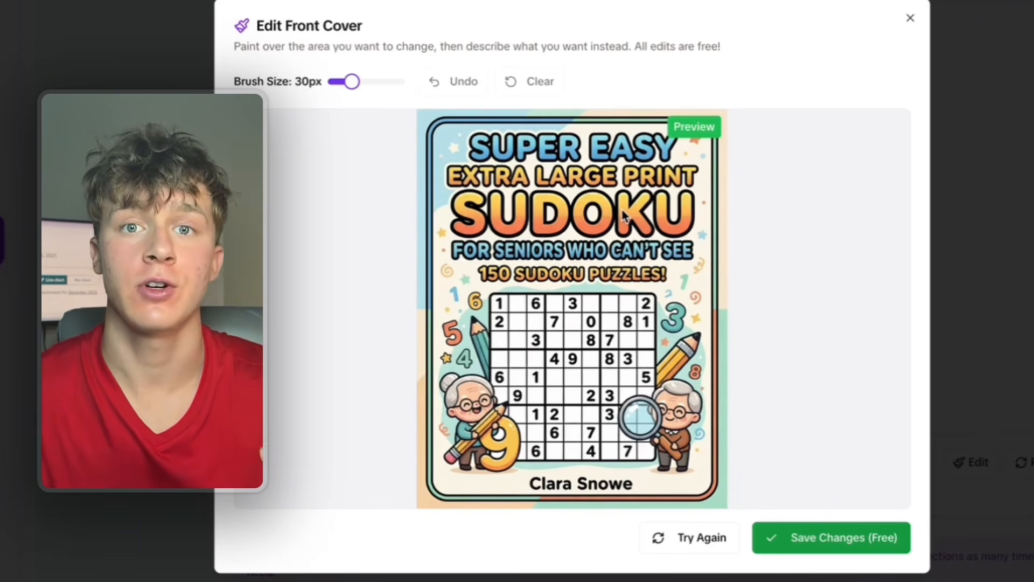
click(797, 536)
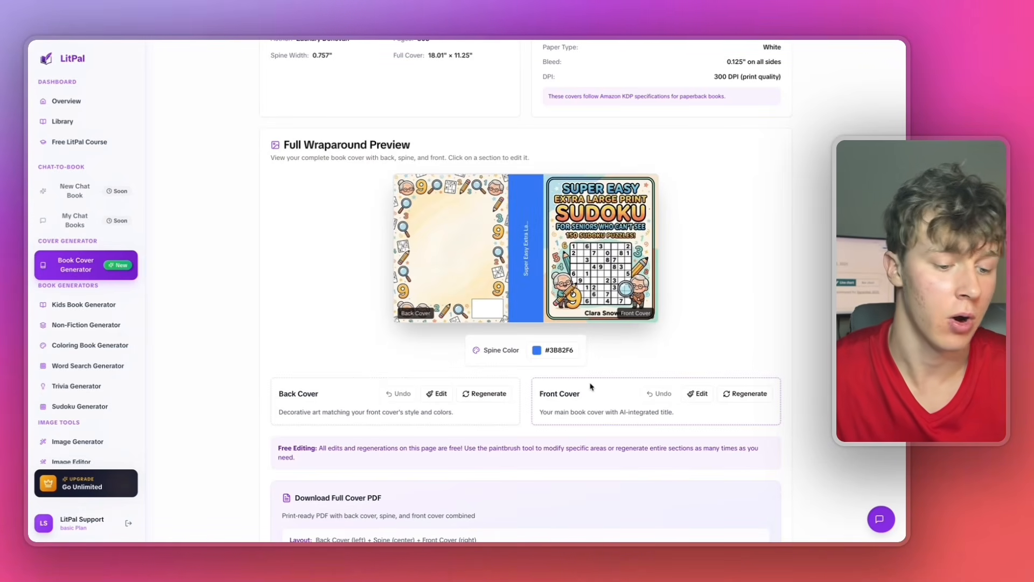
Review the full wraparound preview and download the KDP-ready full cover PDF
scroll(591, 386, up, 1)
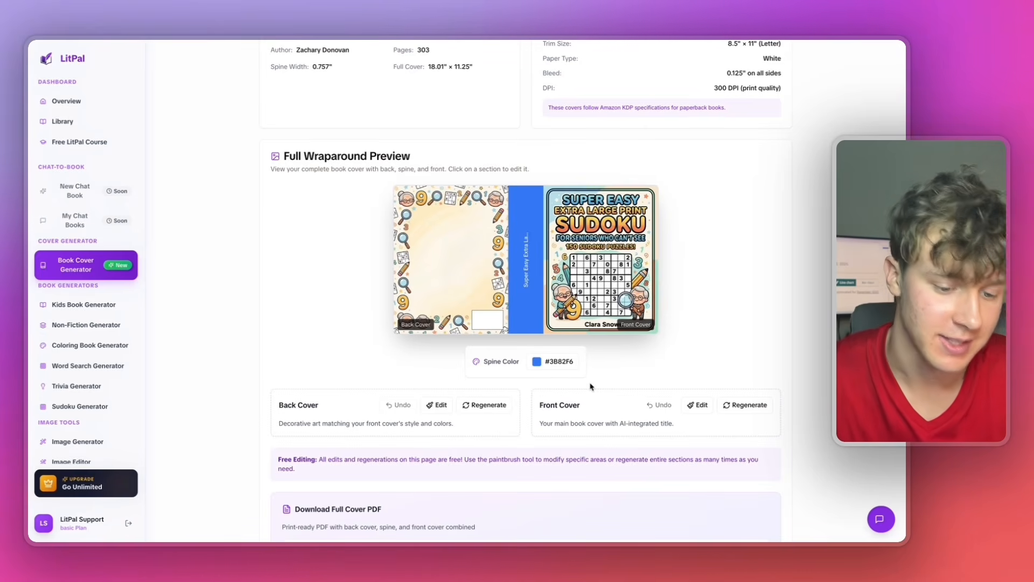
scroll(488, 271, down, 1)
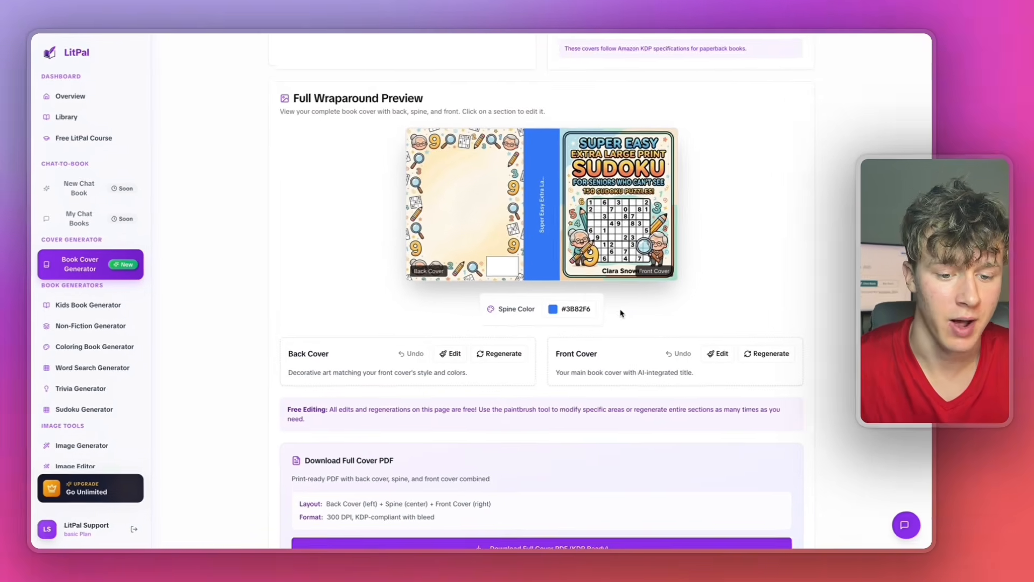
scroll(598, 312, down, 1)
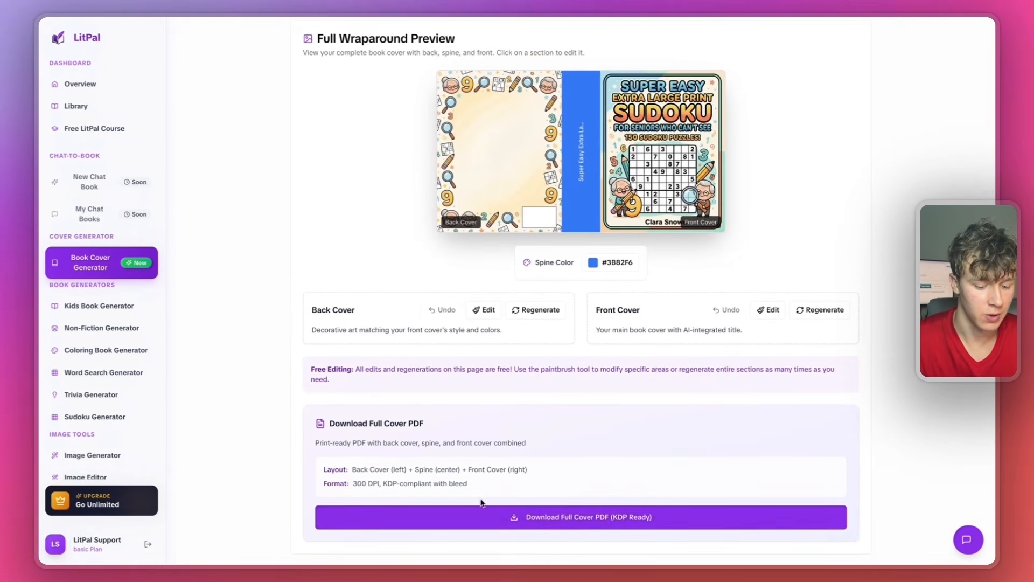
click(552, 520)
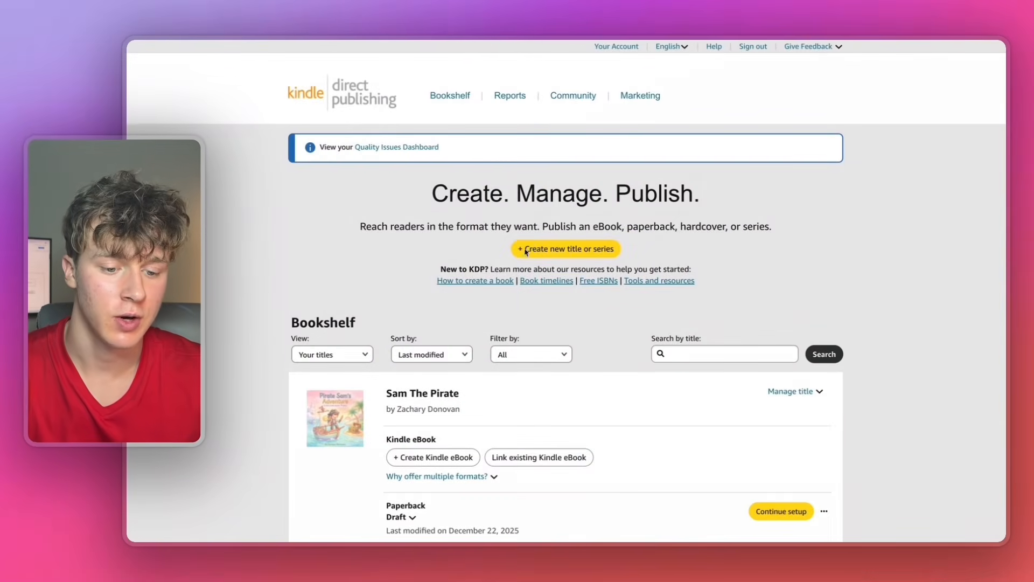
Create a Kindle Direct Publishing paperback titled "Super Easy Extra Large Print Sudoku for Seniors Who Cant See (150 Sudoku Puzzles!)"
click(557, 253)
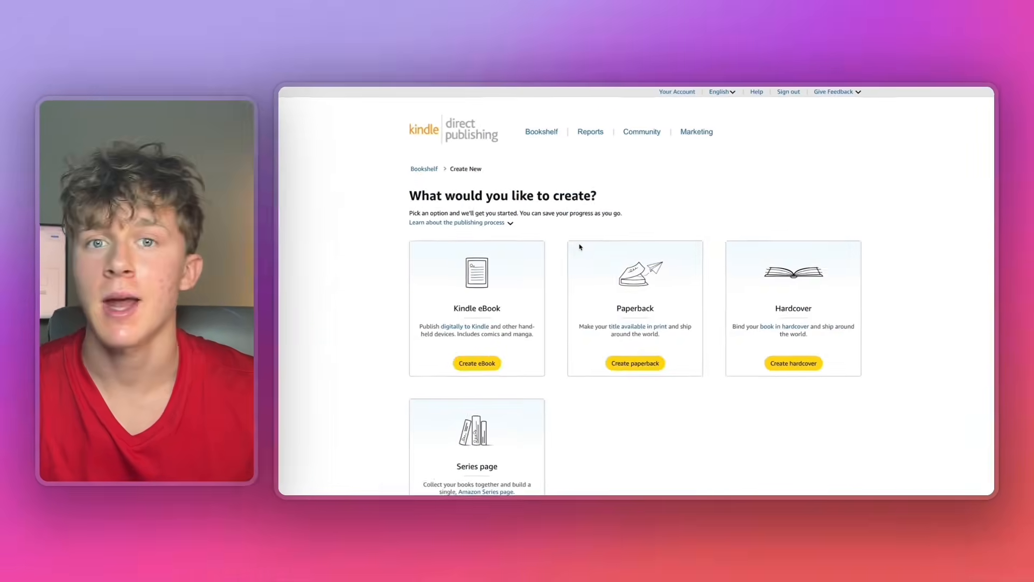
click(624, 361)
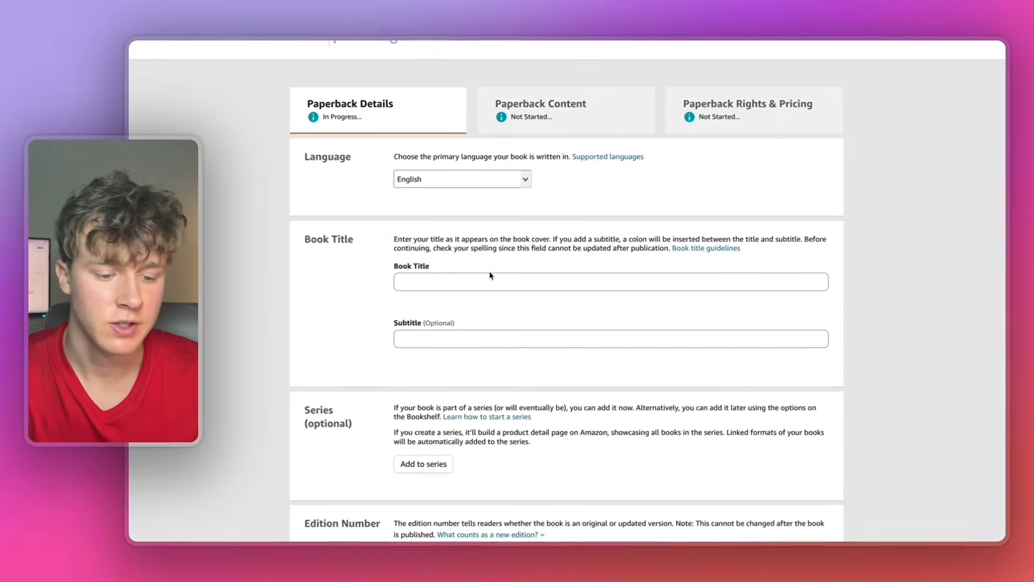
click(476, 282)
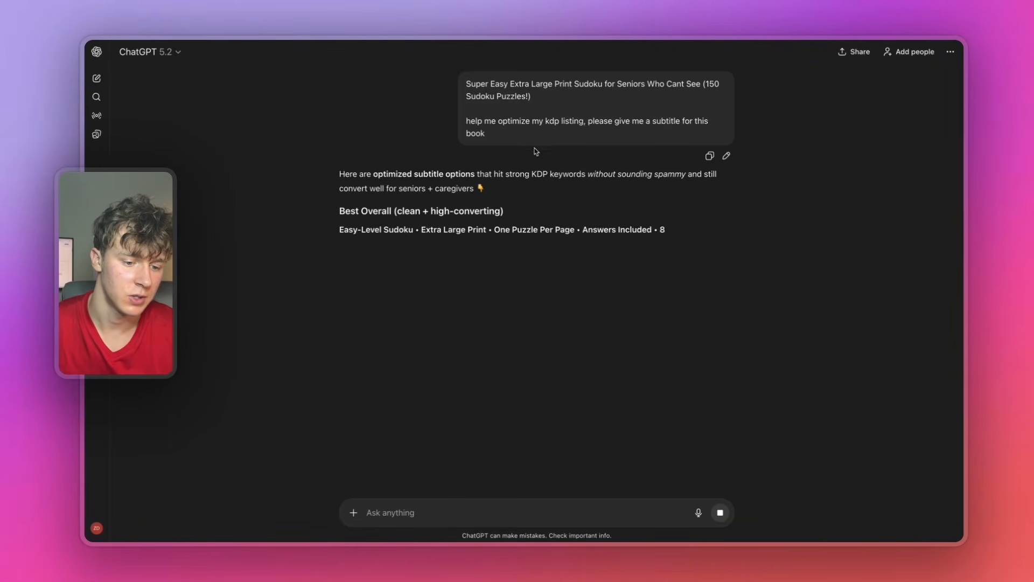
Copy the ChatGPT subtitle starting with "Extra Large Print Easy Sudoku Puzzles for Seniors" into the paperback details and fill in the primary author's first name
drag(334, 285, 505, 302)
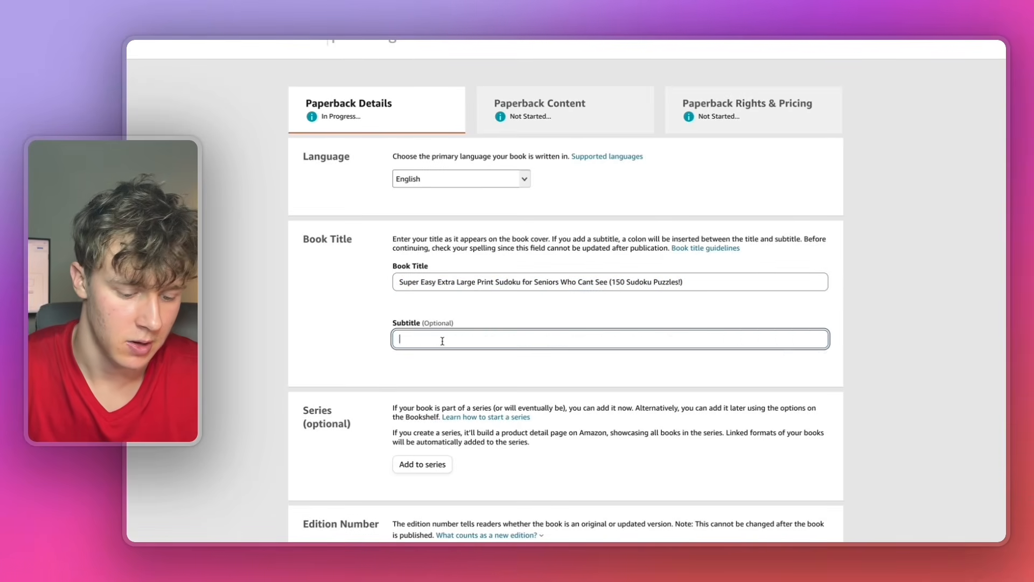
text(Extra Large Print Easy Sudoku Puzzles for Seniors • 150 One-Per-Page Puzzles • Clear Layout • Answers Included • 8.5 x 11)
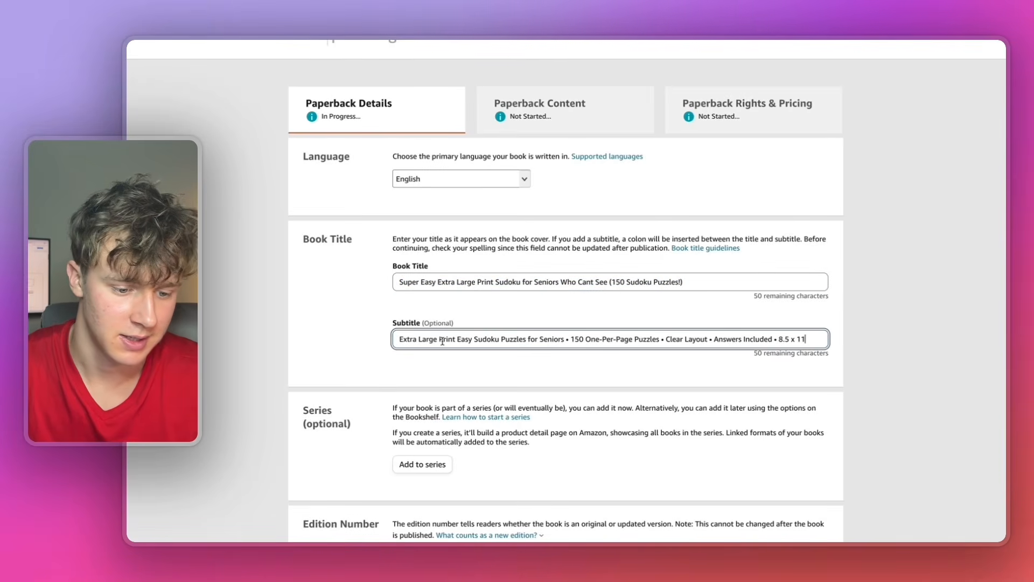
scroll(450, 360, down, 8)
text(Clara)
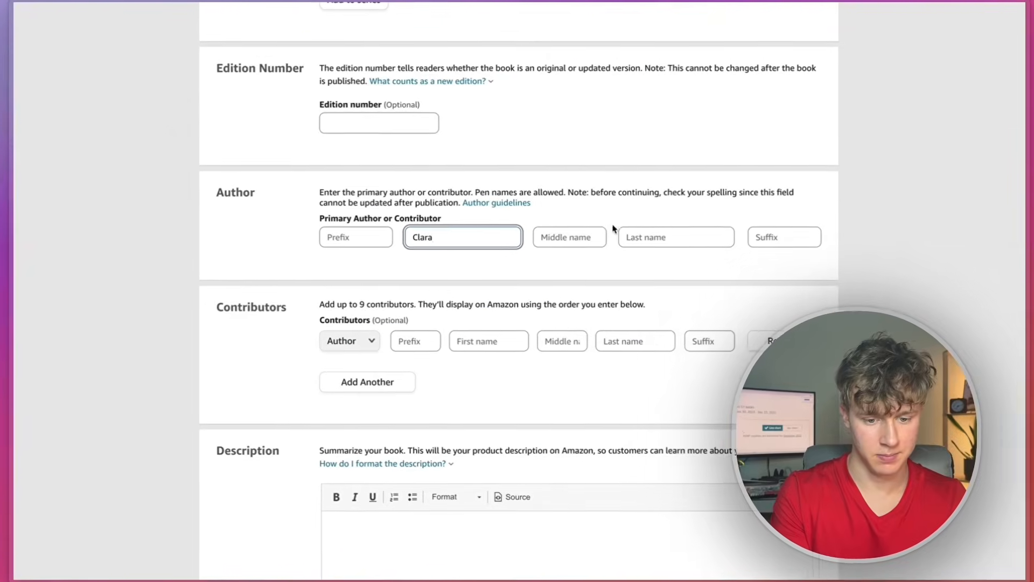
Copy the book description generated in ChatGPT into the paperback's description on Kindle Direct Publishing
scroll(461, 312, down, 5)
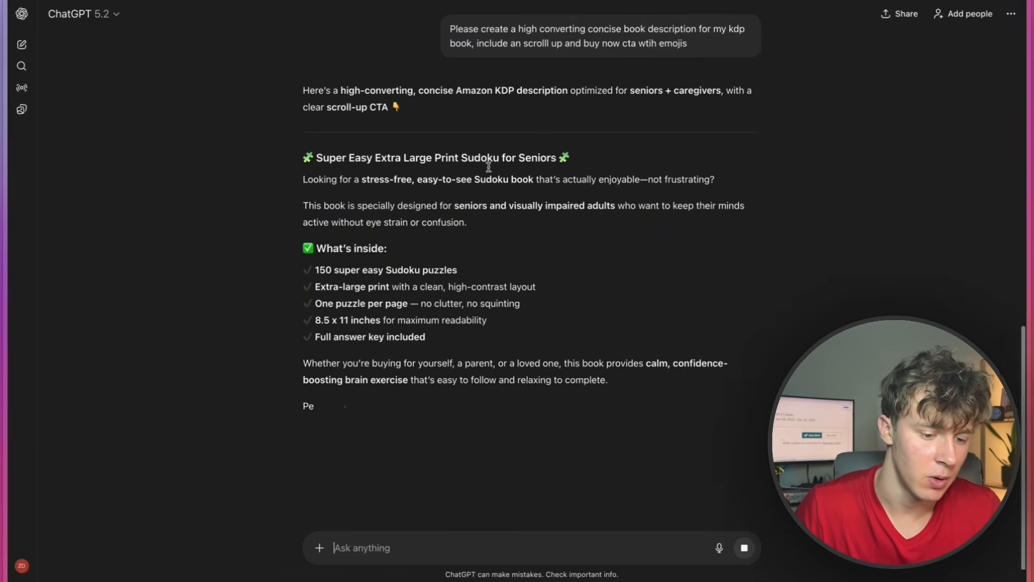
scroll(377, 344, down, 1)
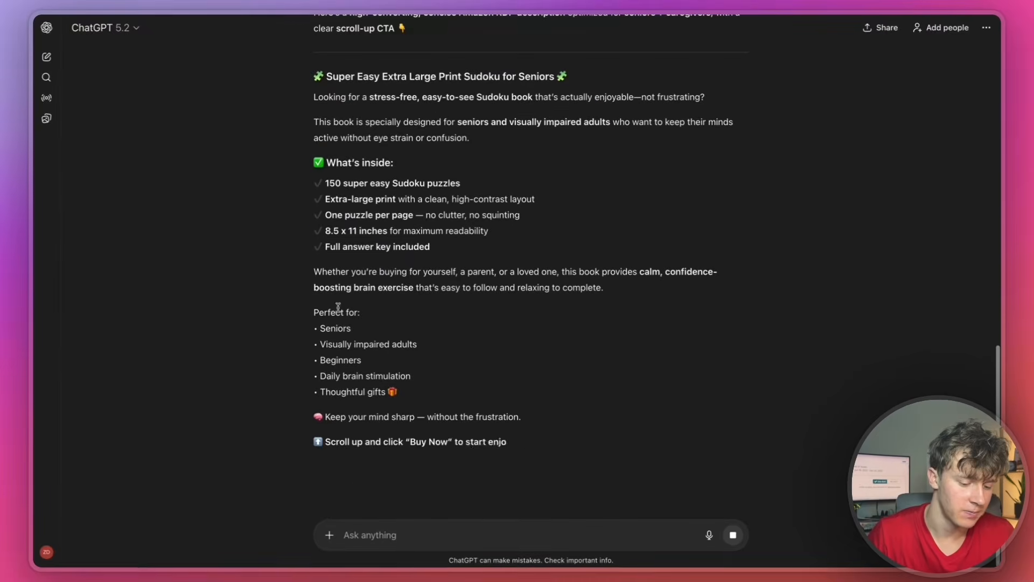
drag(305, 111, 726, 493)
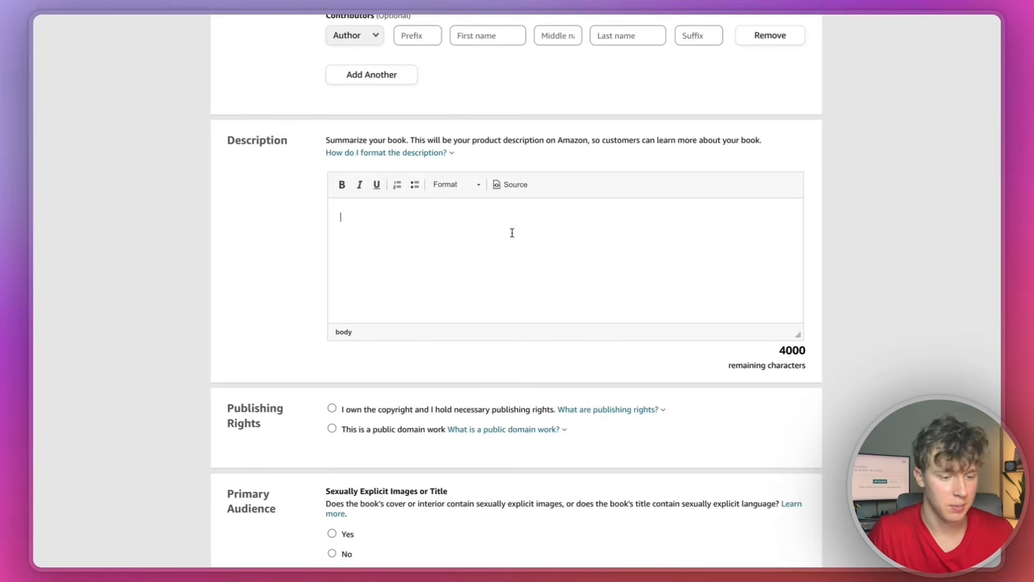
key(super+v)
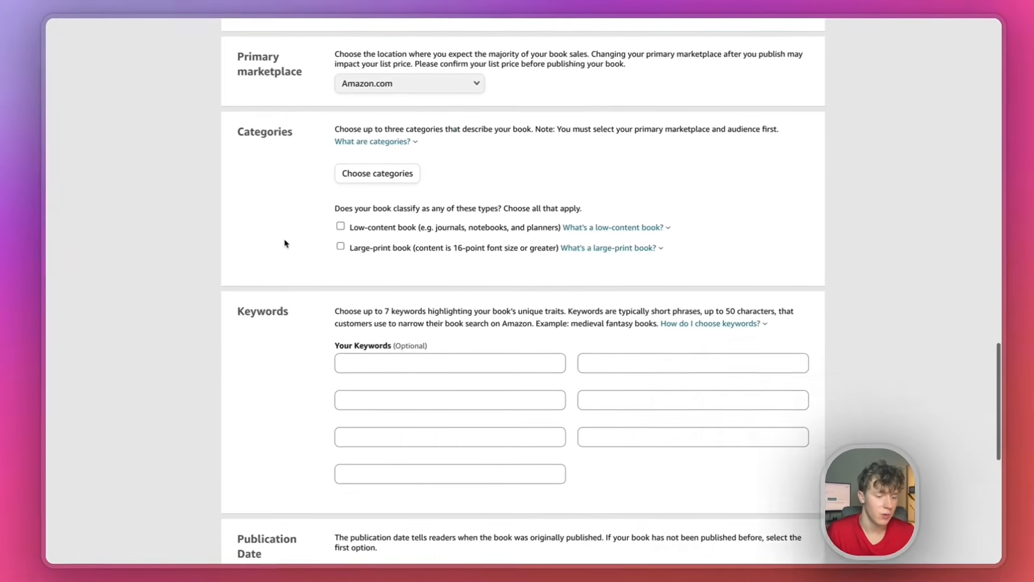
Assign the paperback to Activity Books and General under Crafts, Hobbies & Home › Crafts & Hobbies, and save the categories
click(342, 177)
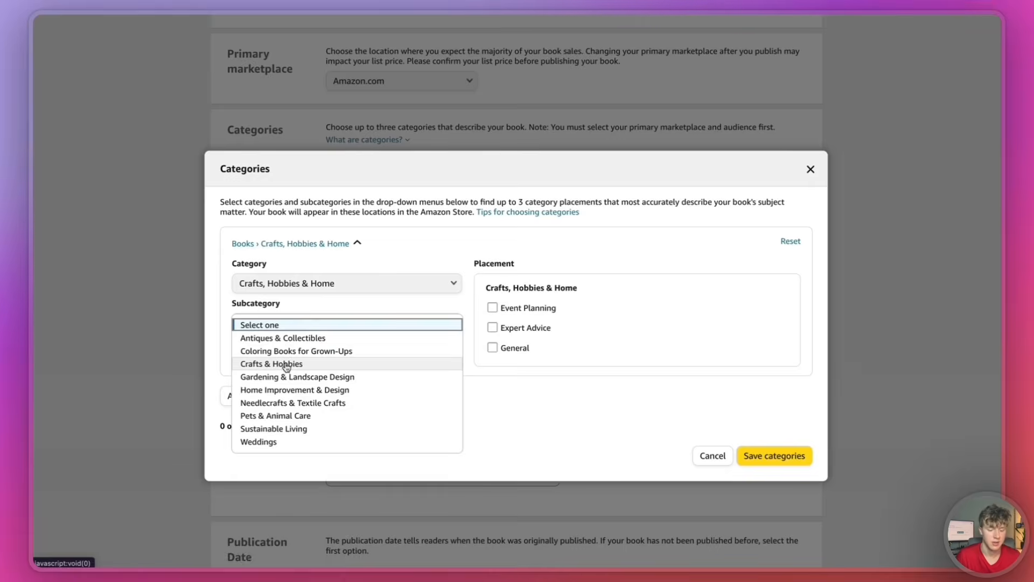
click(280, 364)
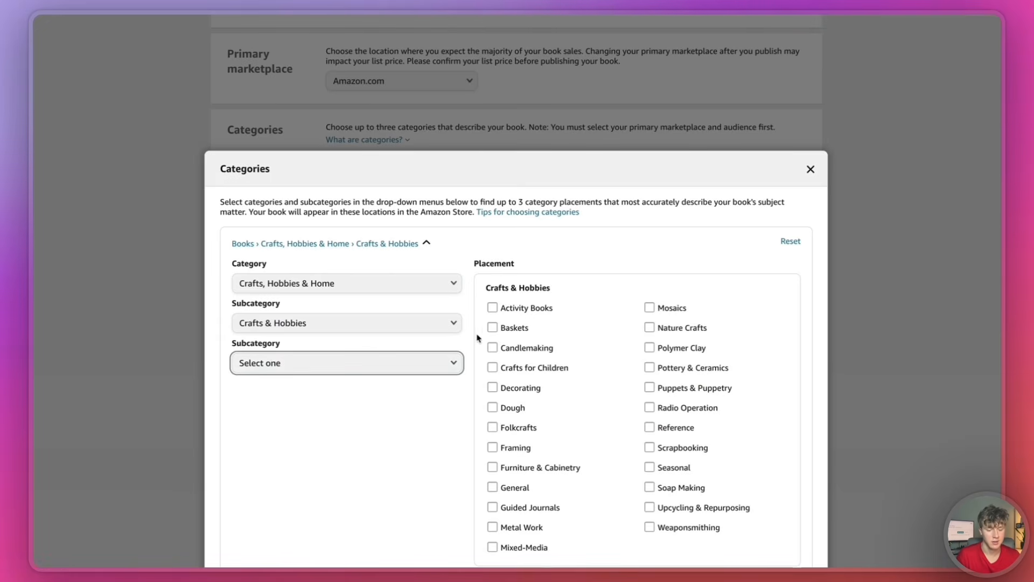
click(493, 308)
scroll(539, 350, down, 2)
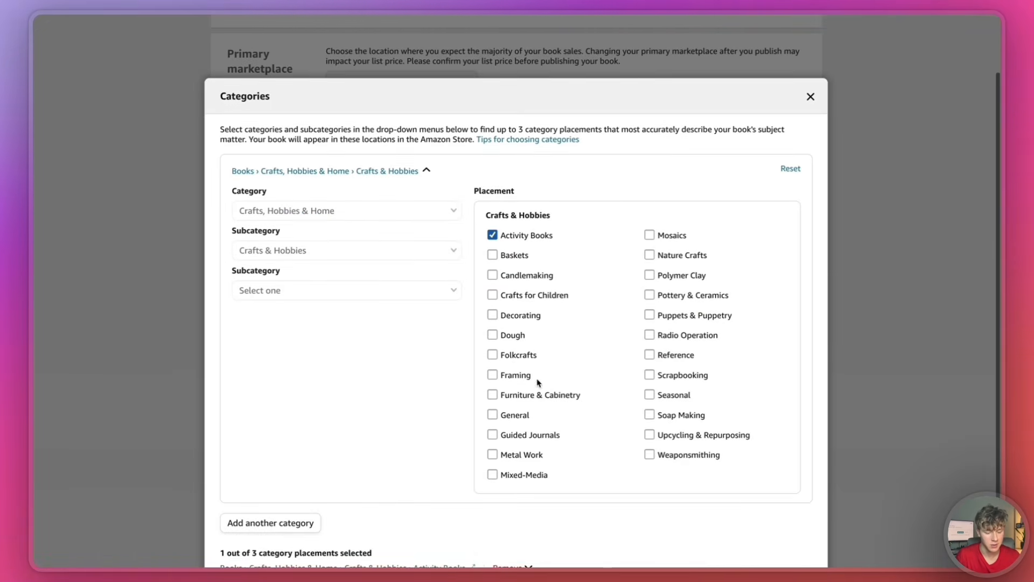
click(492, 415)
scroll(498, 337, down, 3)
click(773, 545)
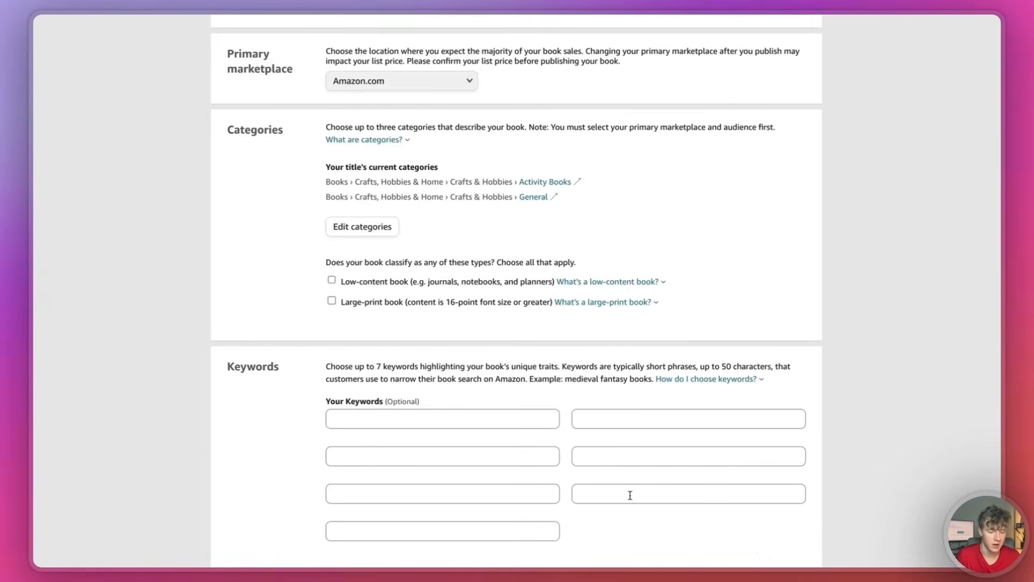
Ask ChatGPT for keywords using the copied KDP keyword instructions, and copy its suggestions into the seven keyword fields, starting with "extra large print sudoku for seniors"
scroll(625, 487, down, 2)
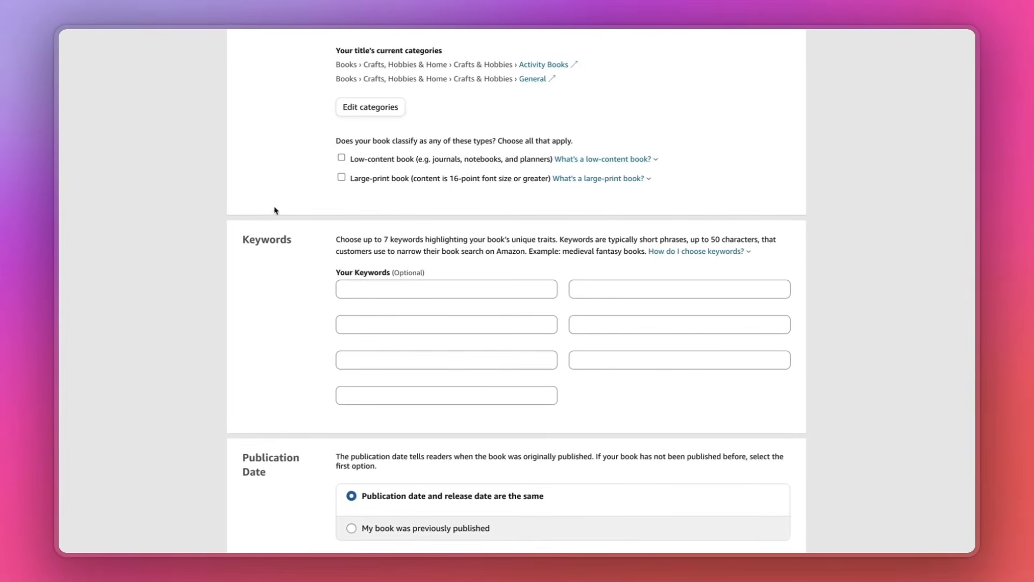
drag(331, 242, 426, 273)
key(super+c)
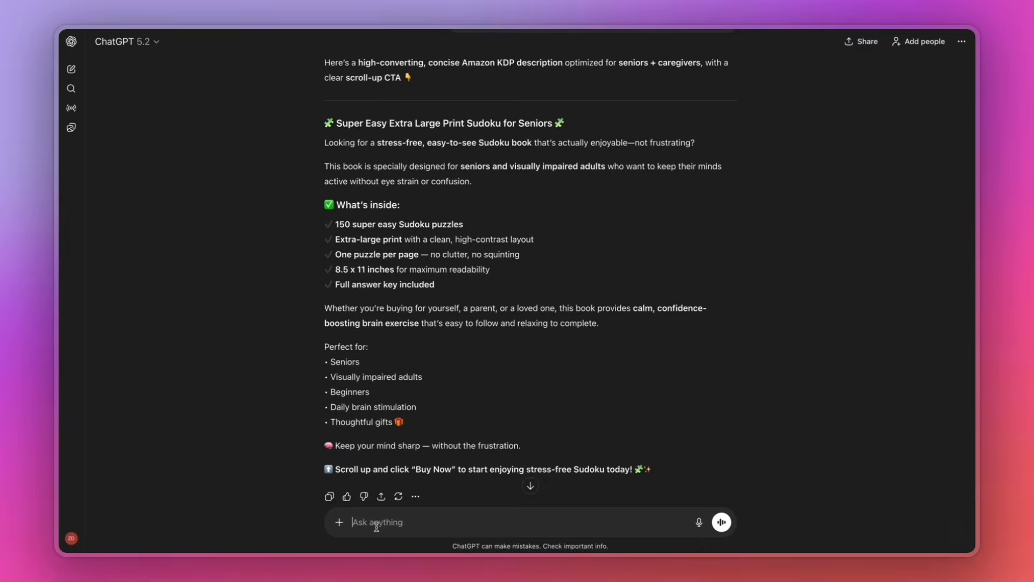
click(376, 525)
key(super+v)
key(Return)
drag(332, 106, 480, 104)
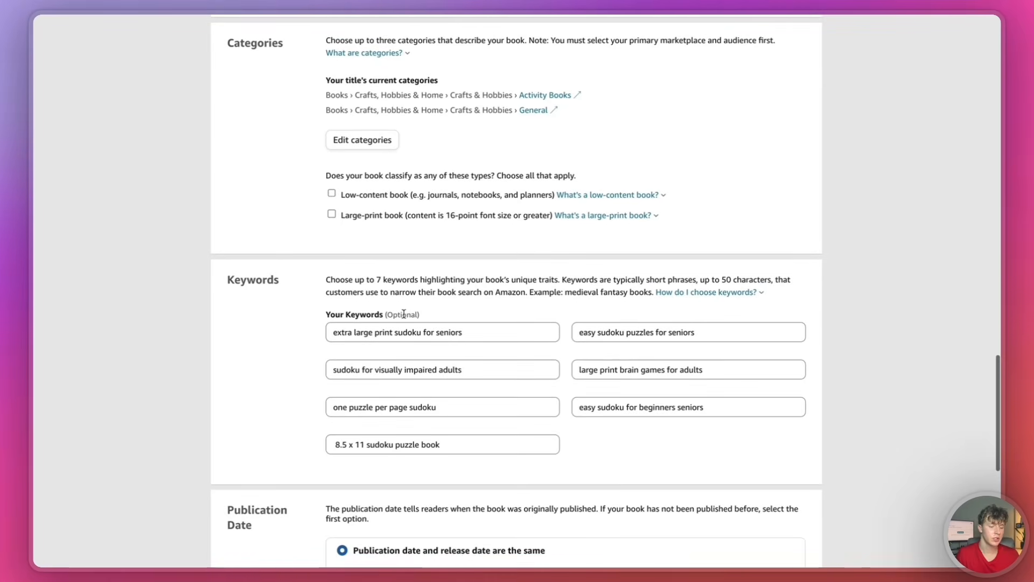
Classify the paperback as a large-print book and save the details to continue to the paperback content
click(361, 218)
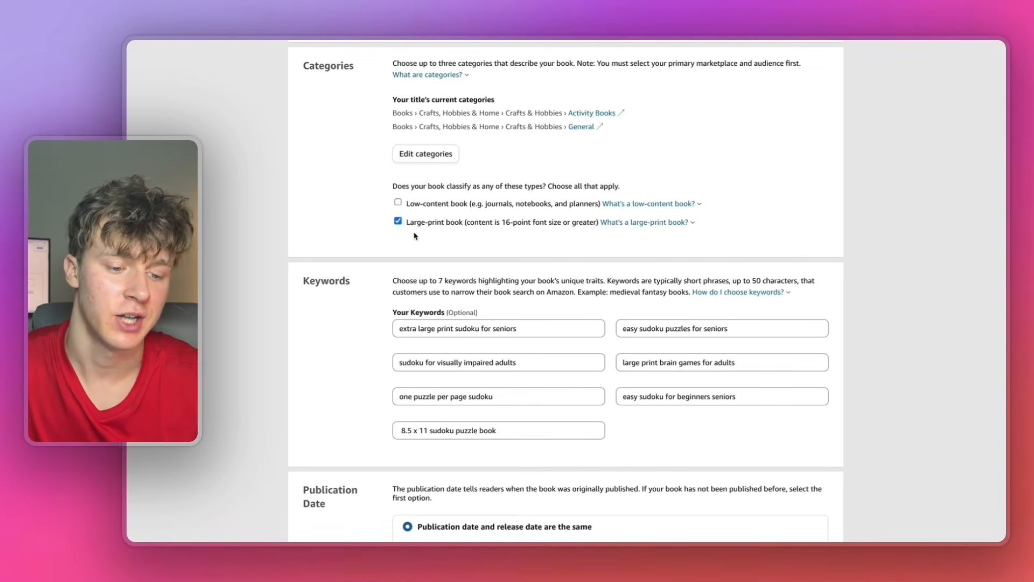
scroll(625, 287, down, 8)
click(792, 343)
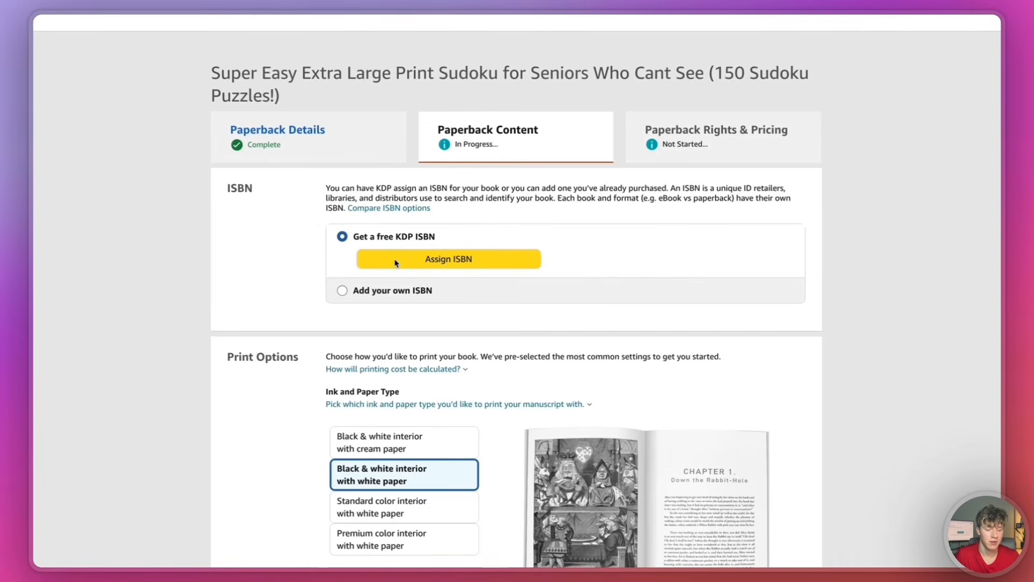
Assign a free KDP ISBN to the paperback
click(396, 263)
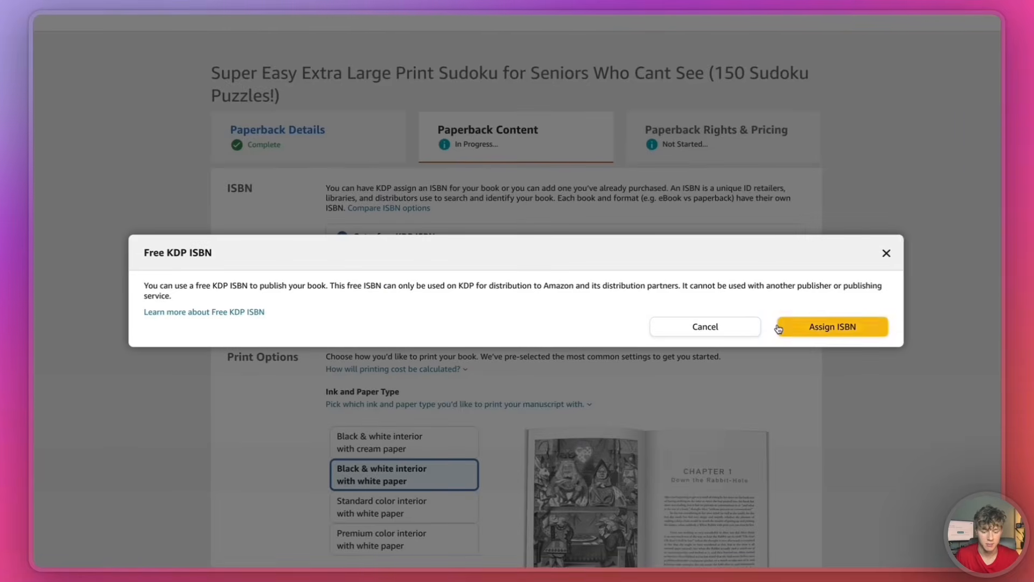
click(779, 327)
Set the paperback's trim size to 8.5 x 11 in and its cover finish to Glossy
scroll(304, 175, down, 5)
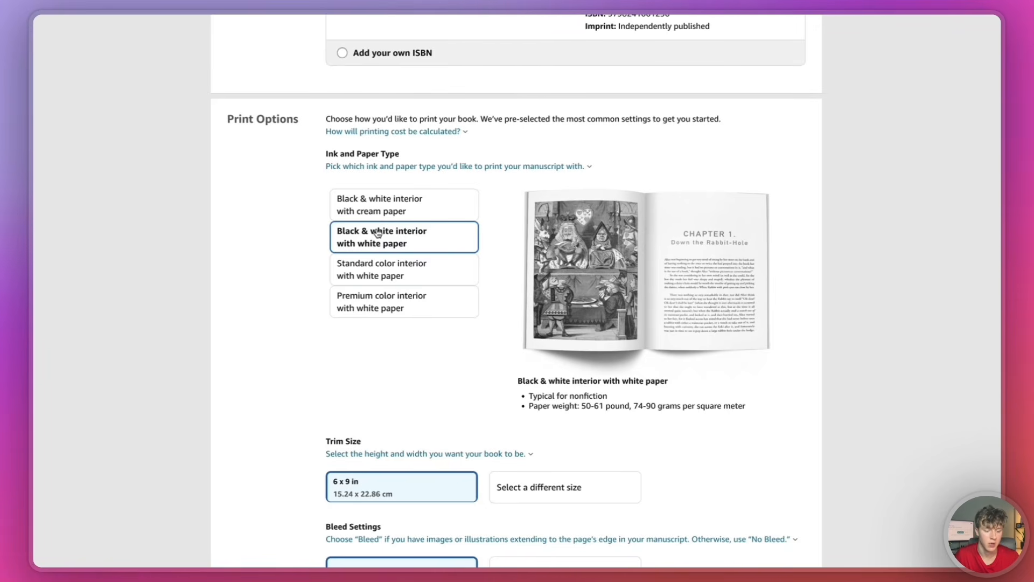
scroll(316, 270, down, 5)
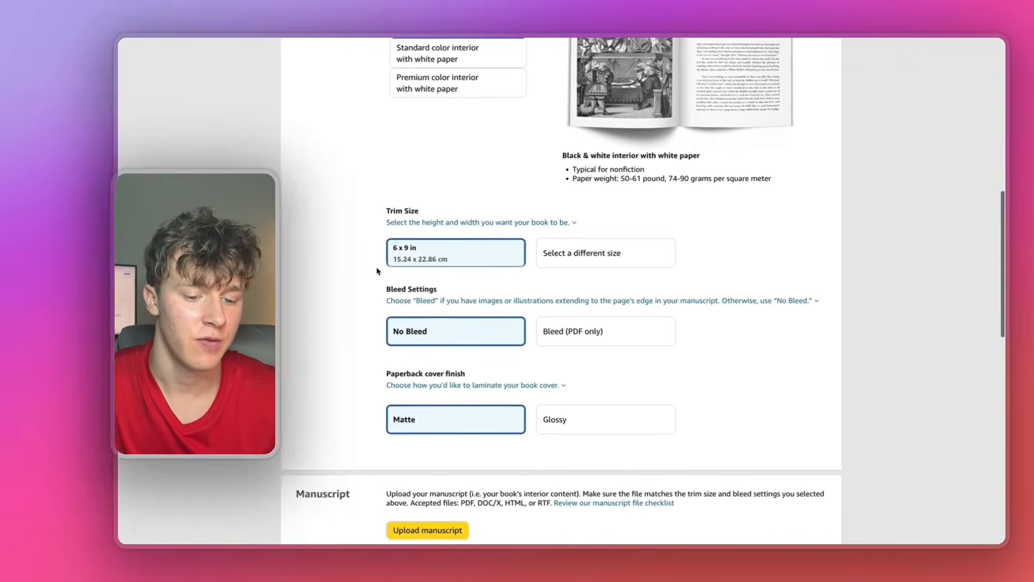
click(555, 253)
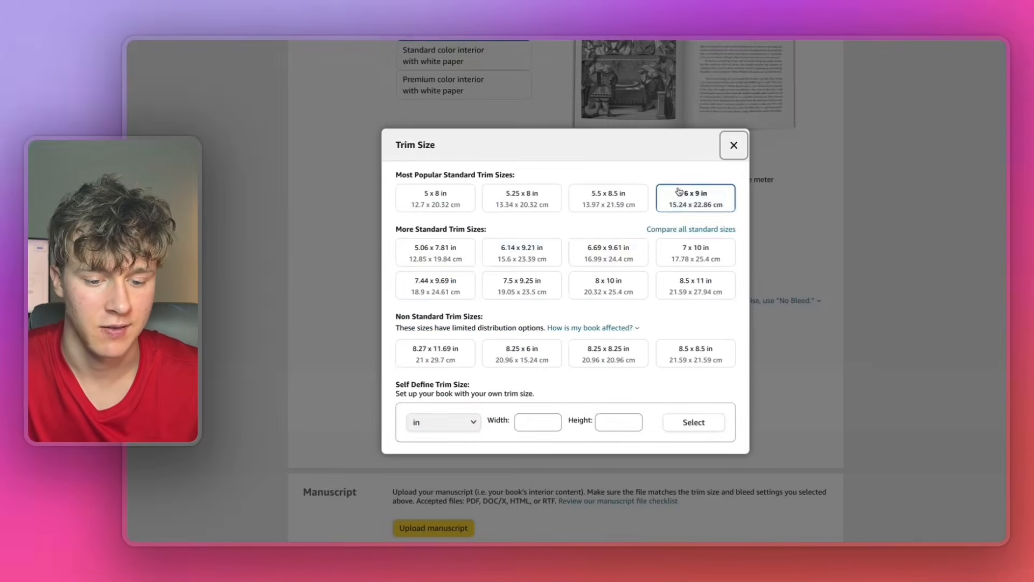
click(687, 290)
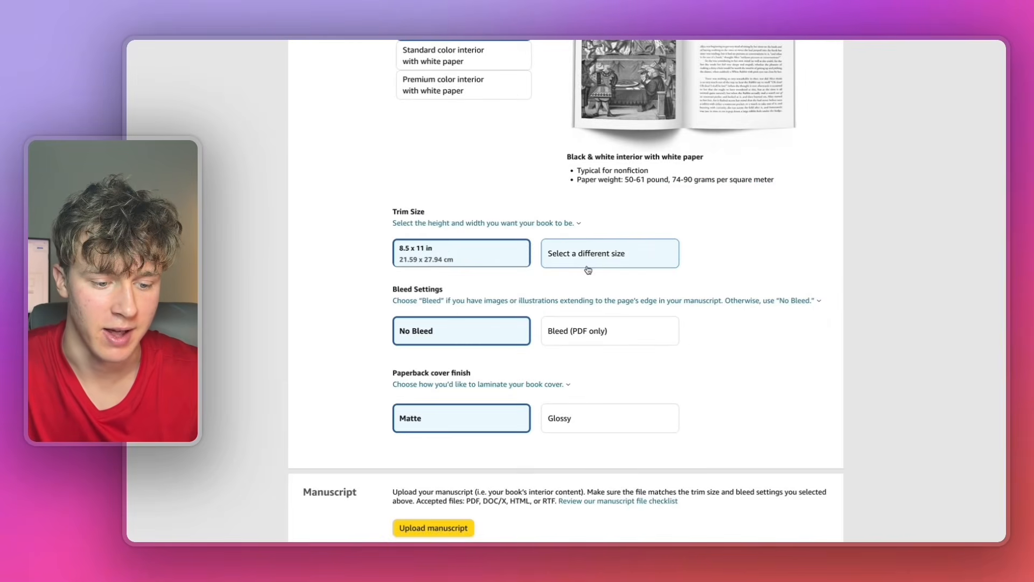
scroll(470, 410, down, 2)
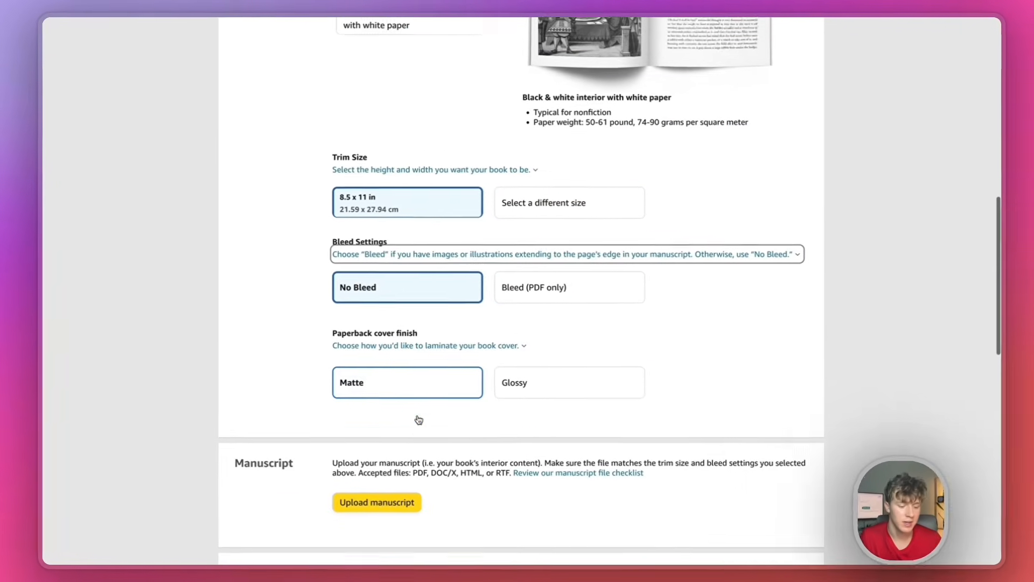
mouse_move(421, 300)
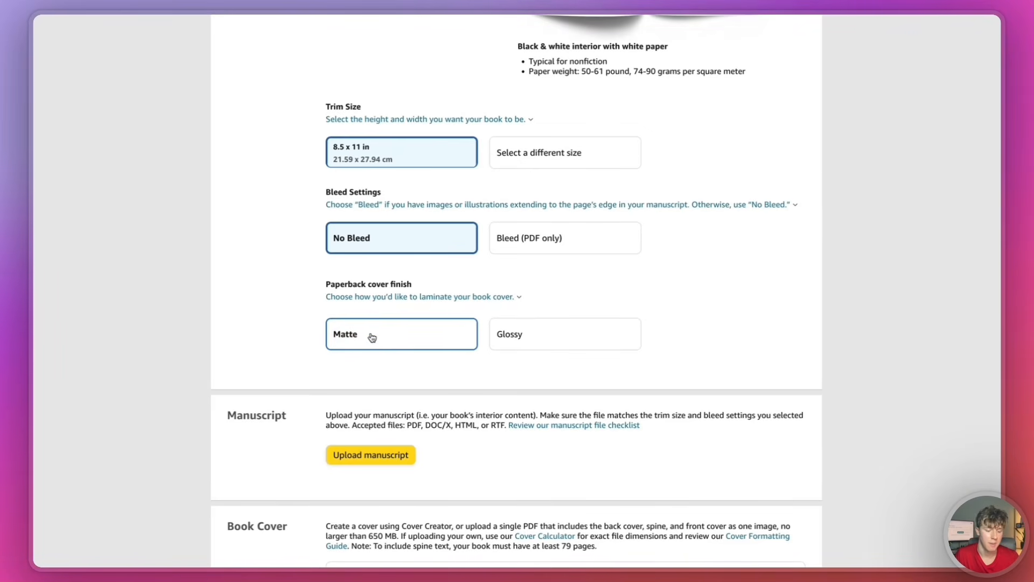
click(507, 350)
Upload Sudoku_For_Seniors_150_sudoku.pdf as the manuscript and an existing print-ready PDF as the book cover
scroll(356, 291, down, 4)
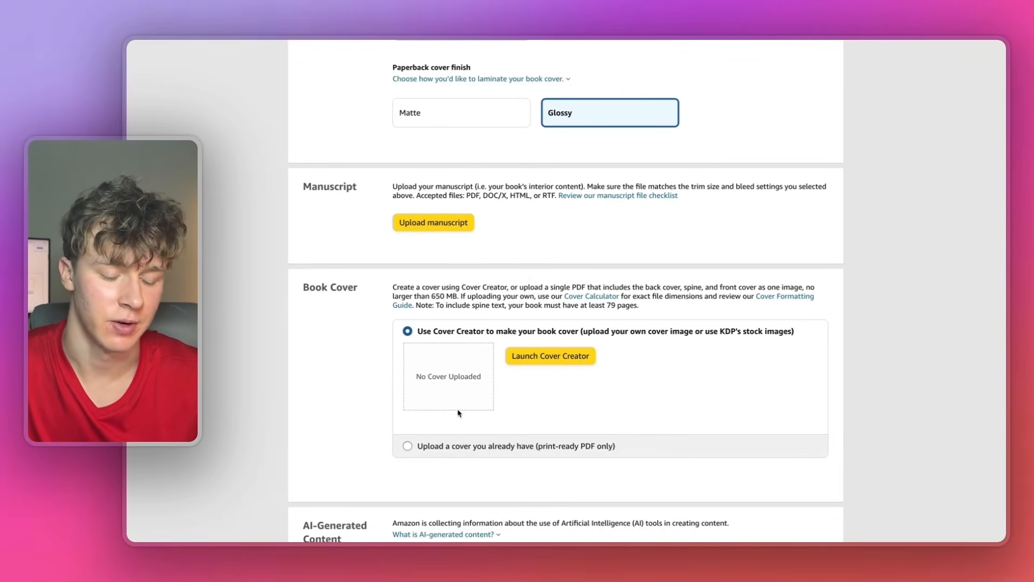
click(454, 222)
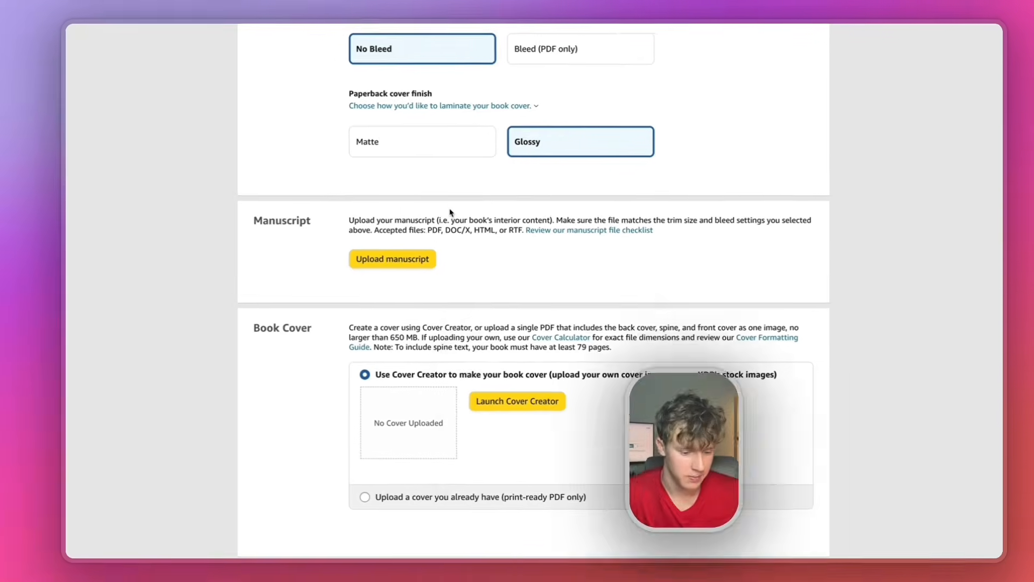
scroll(488, 217, down, 2)
click(418, 371)
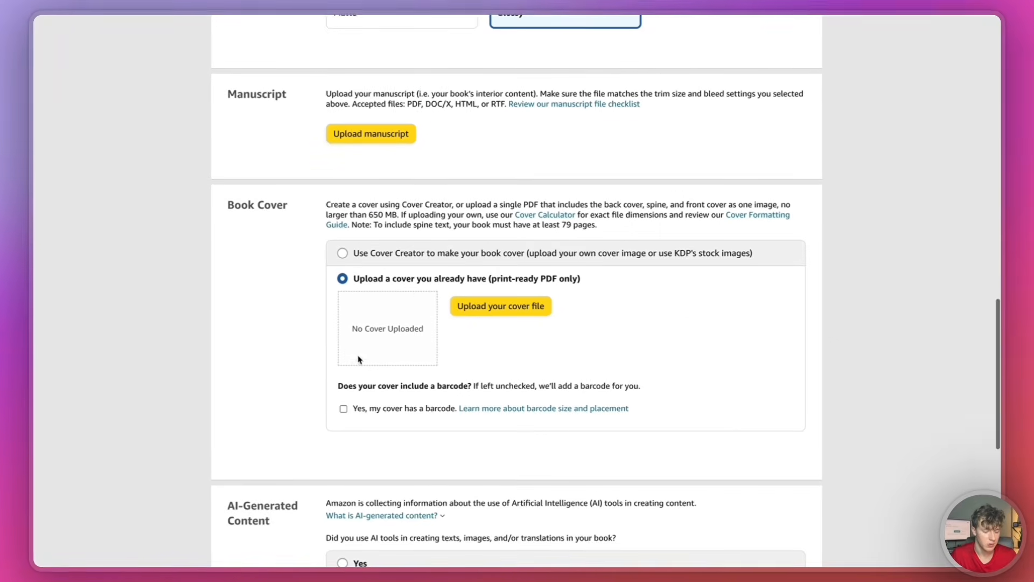
click(490, 306)
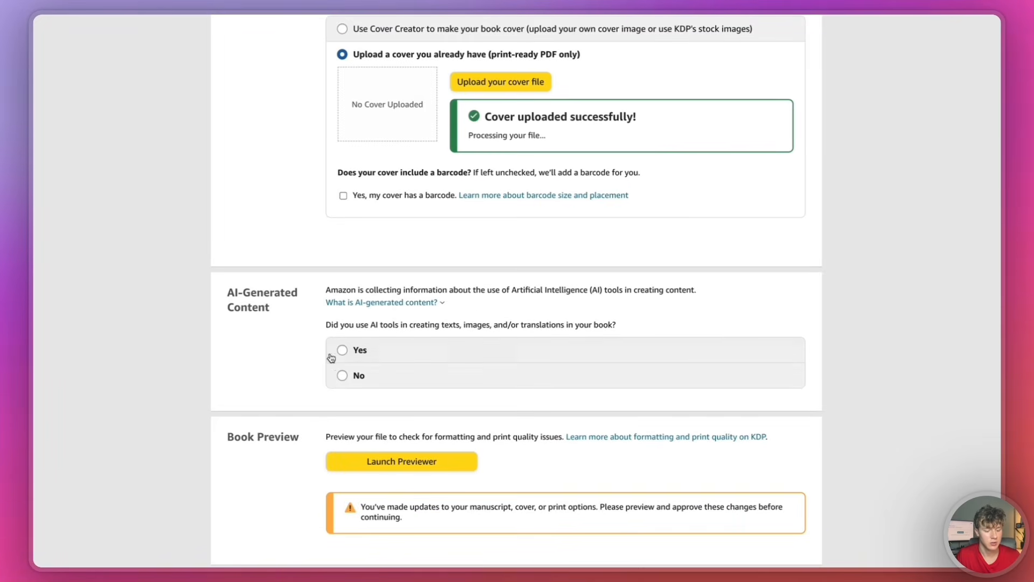
Declare AI-generated texts as "Entire work, with minimal or no editing", naming LitPal.ai as the tool used
click(344, 349)
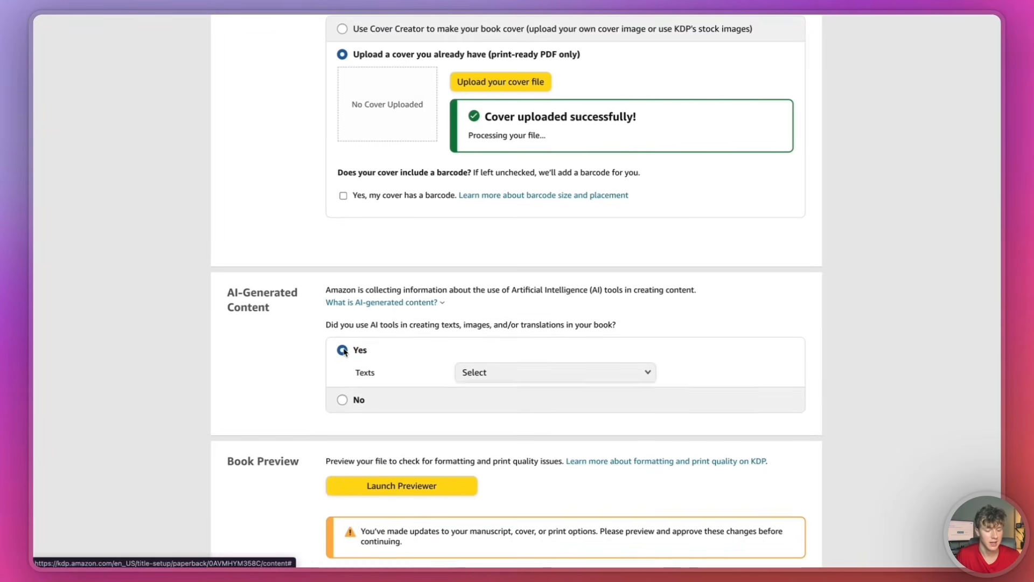
click(474, 371)
click(539, 398)
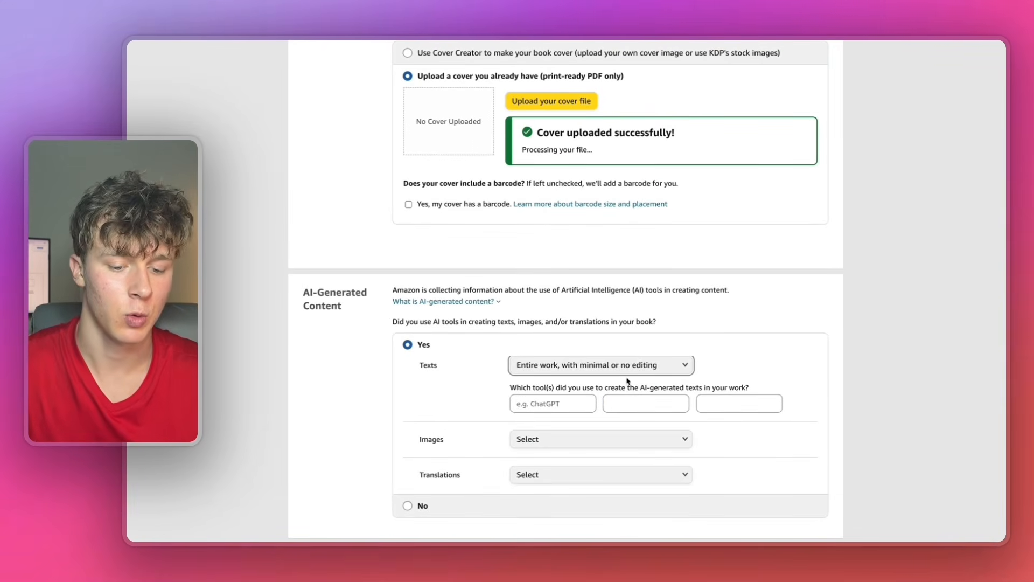
click(539, 400)
text(LitPal.ai)
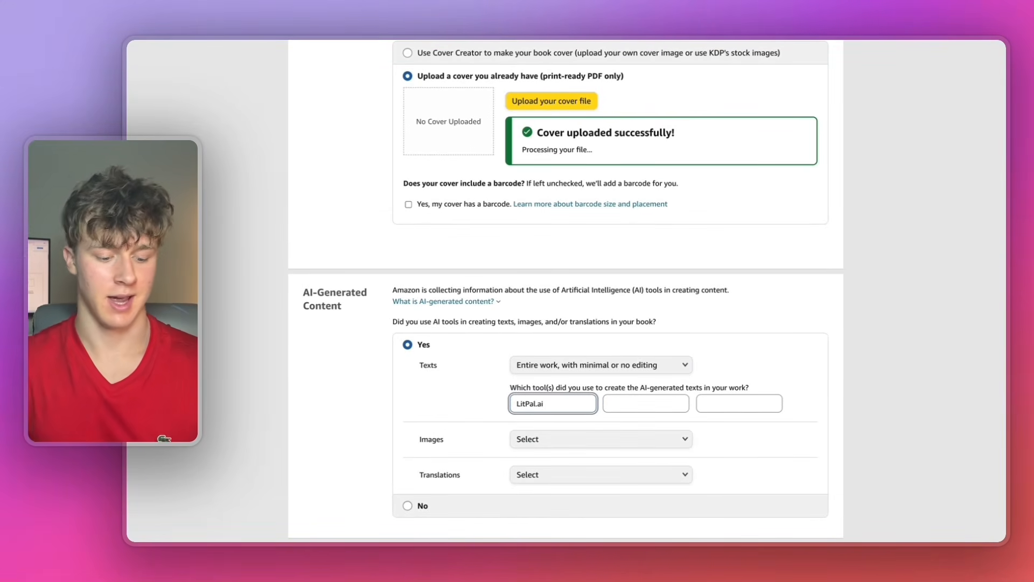
key(ctrl+a)
key(ctrl+c)
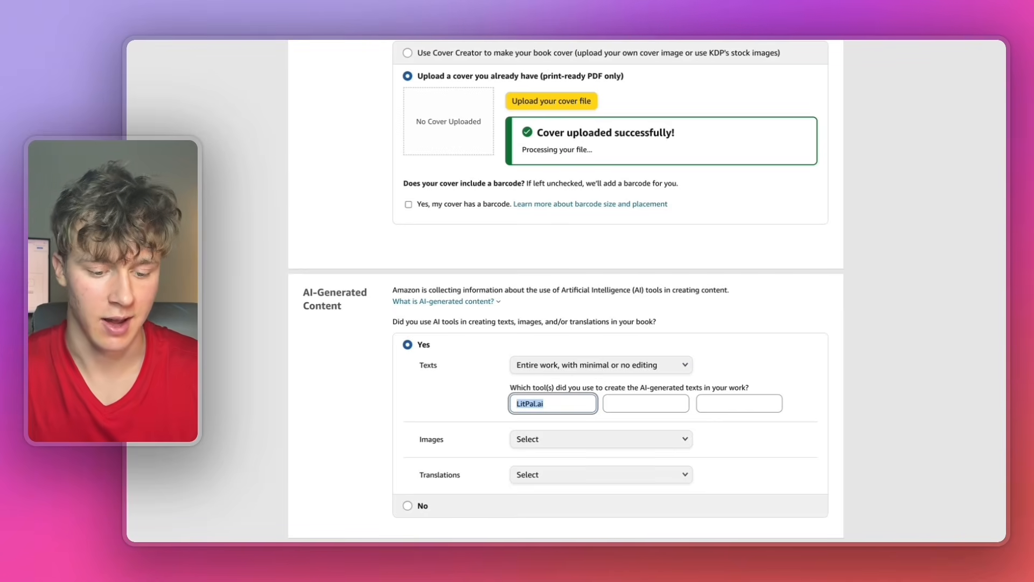
Declare many AI-generated images with minimal editing, made with LitPal.ai, and set AI-generated translations to None
click(565, 439)
click(528, 475)
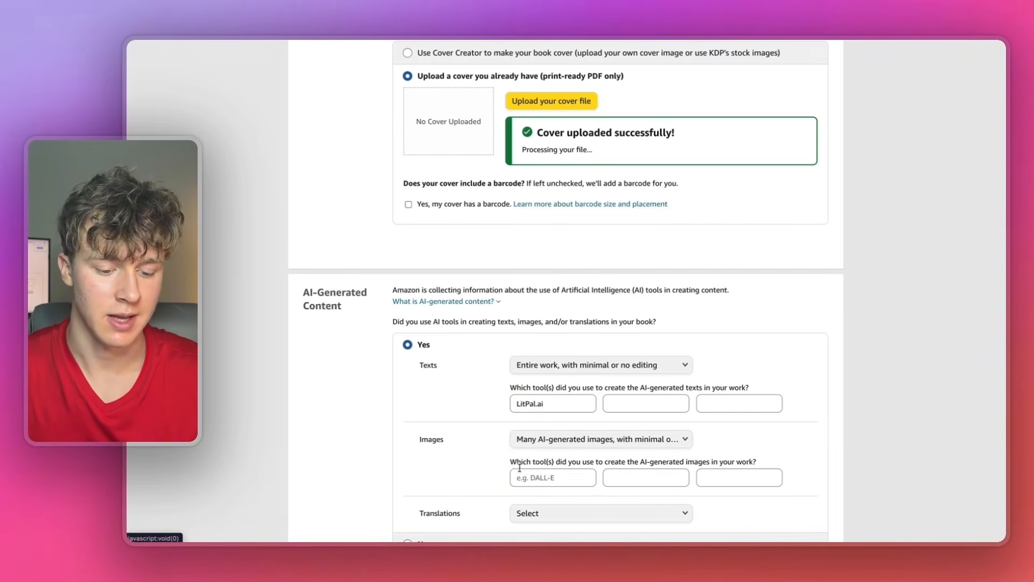
click(539, 475)
key(ctrl+v)
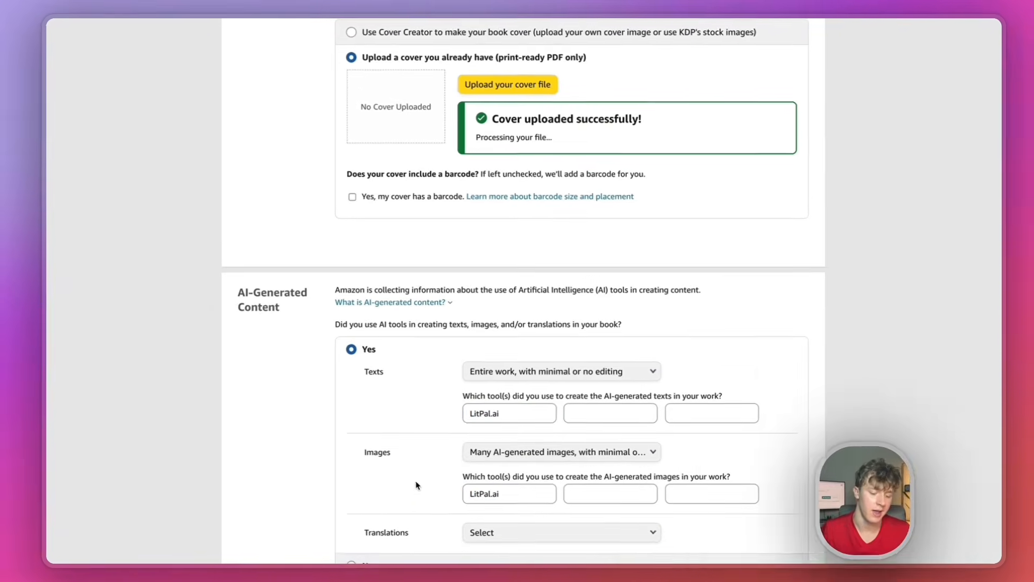
scroll(415, 485, down, 3)
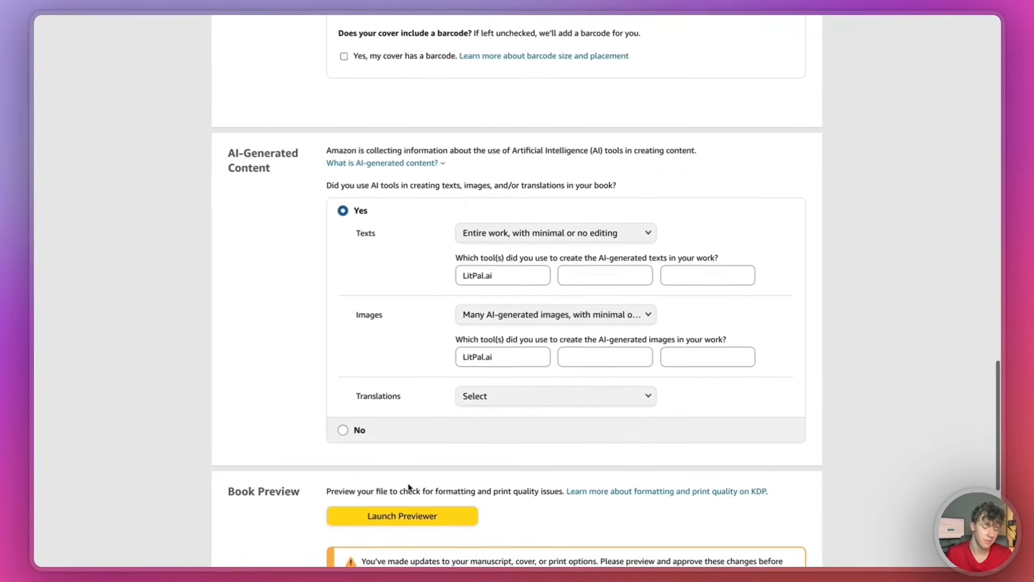
click(477, 392)
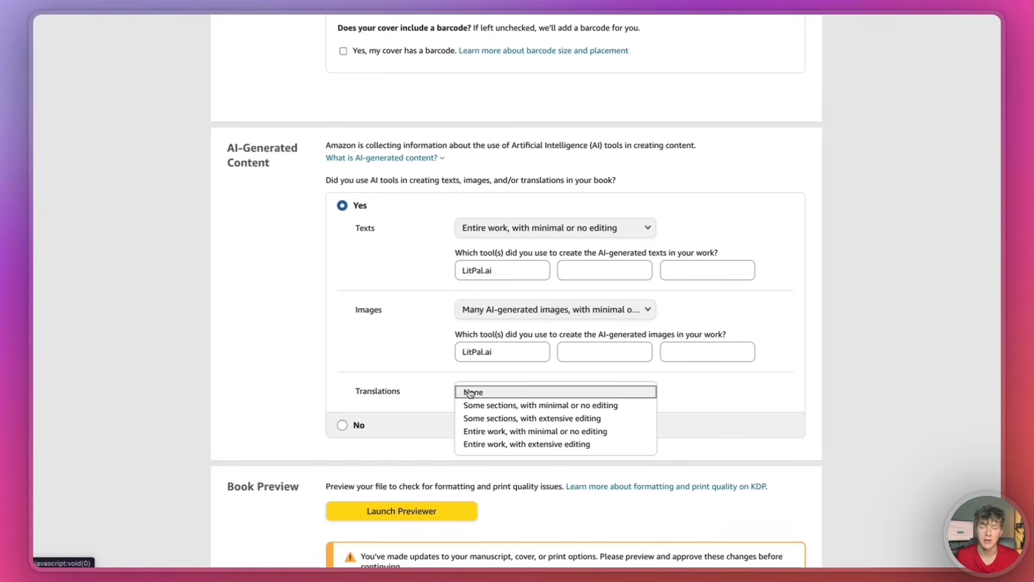
click(470, 392)
Check the manuscript and cover uploads, and examine the cover and puzzle pages in the Print Previewer
scroll(329, 402, up, 6)
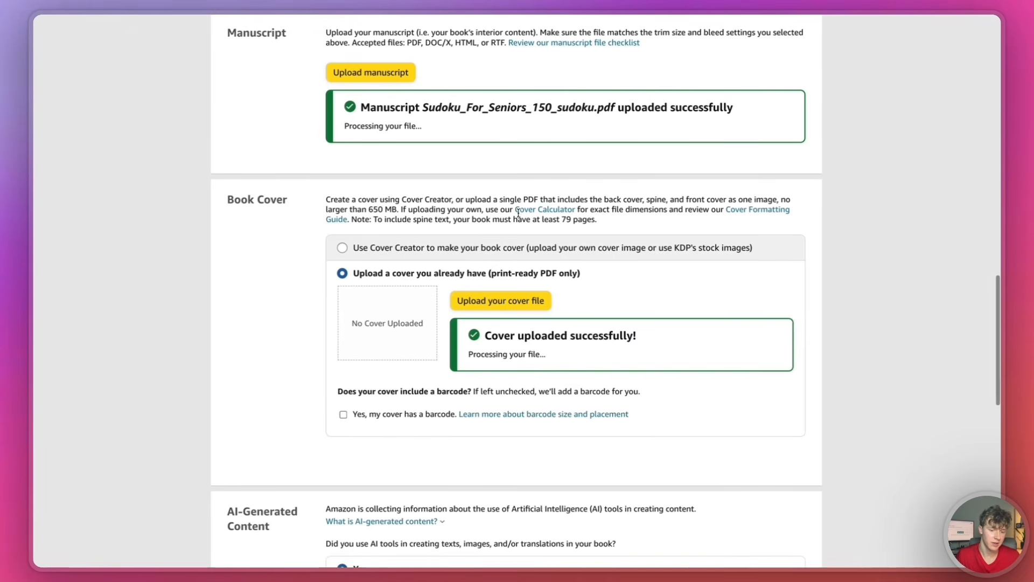
scroll(847, 312, down, 9)
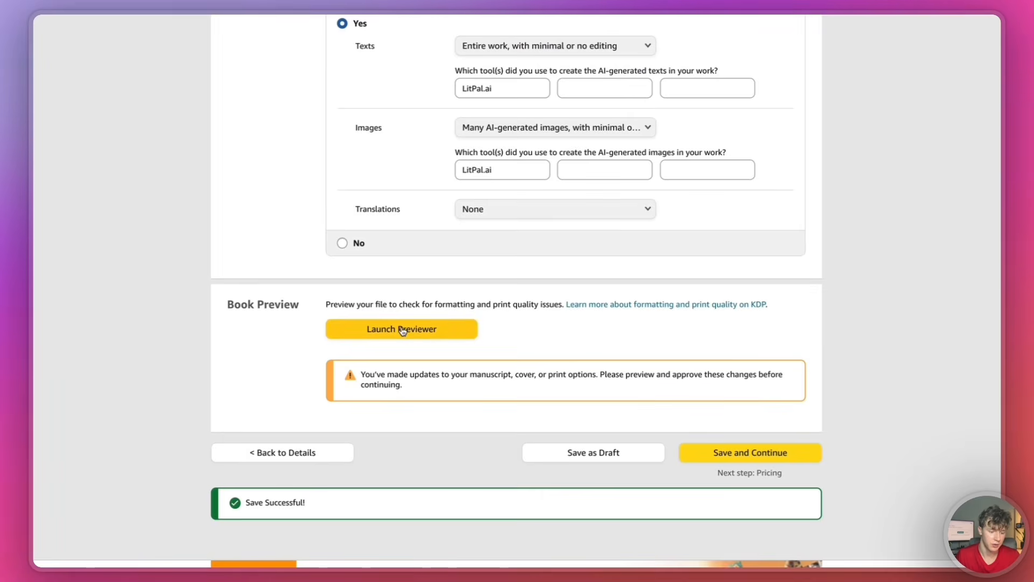
click(402, 329)
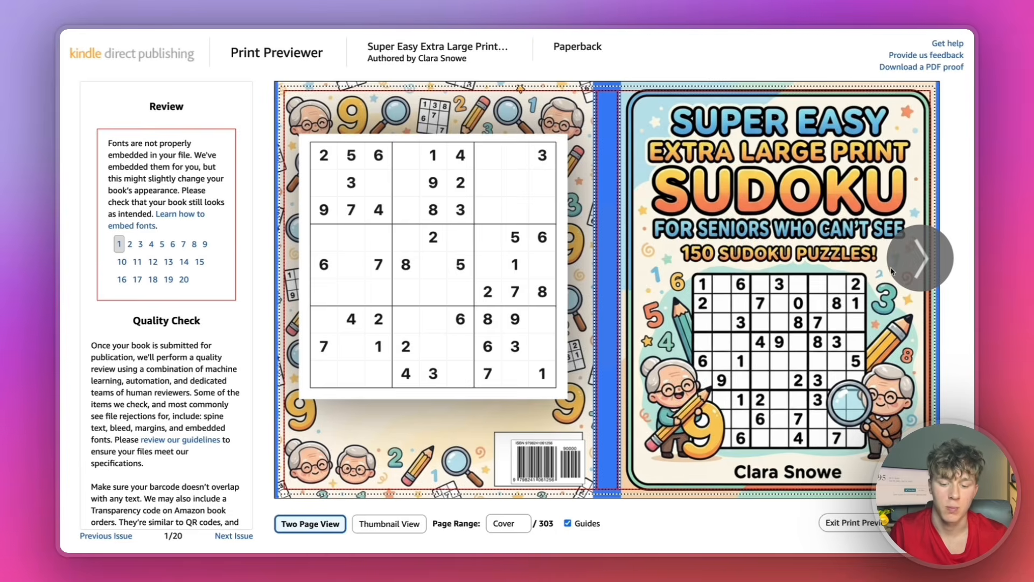
click(894, 271)
click(911, 269)
click(912, 269)
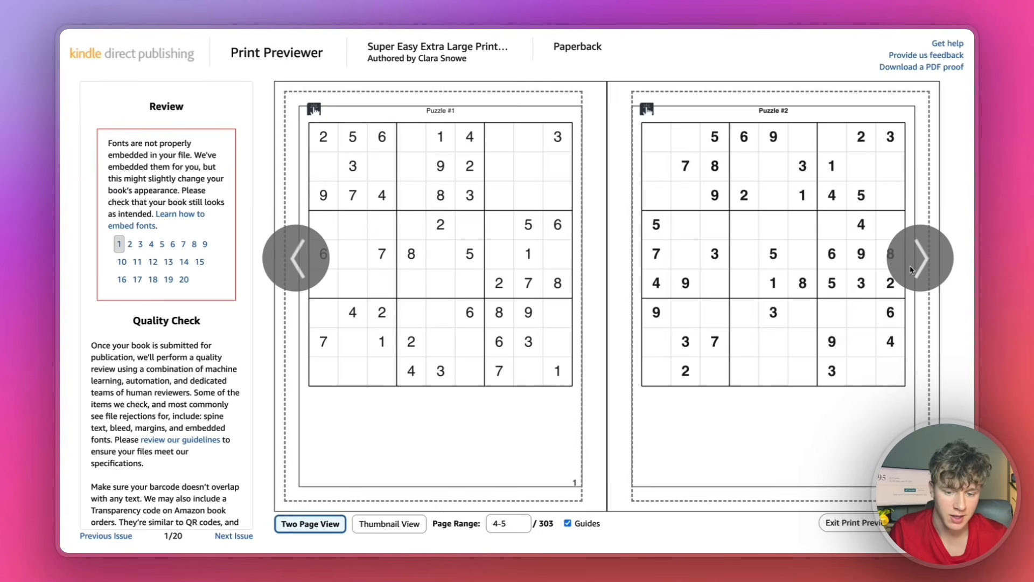
click(912, 269)
click(912, 269)
click(912, 269)
click(912, 269)
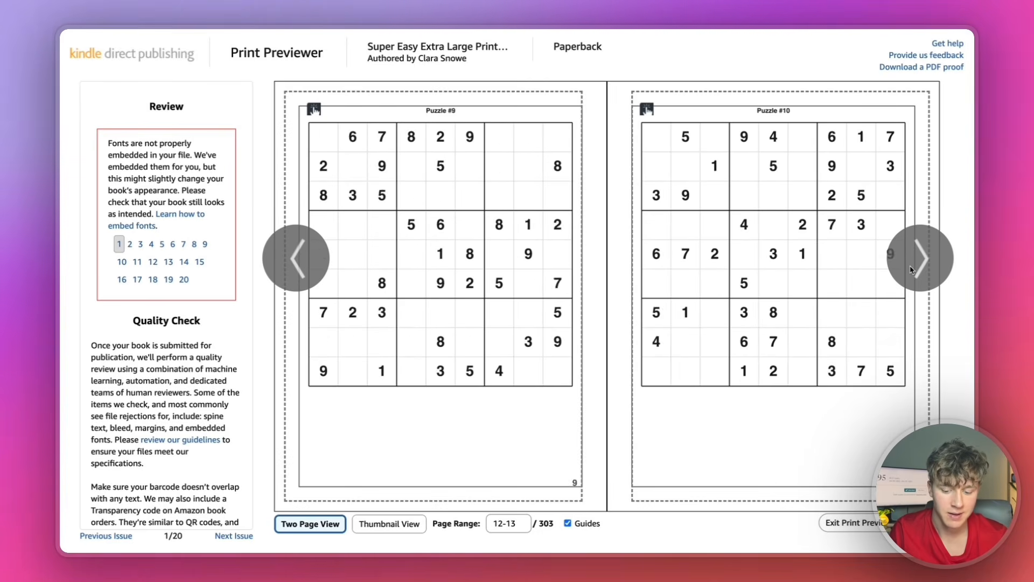
click(912, 269)
click(912, 269)
click(912, 269)
click(911, 269)
click(912, 270)
click(912, 270)
click(912, 269)
click(912, 269)
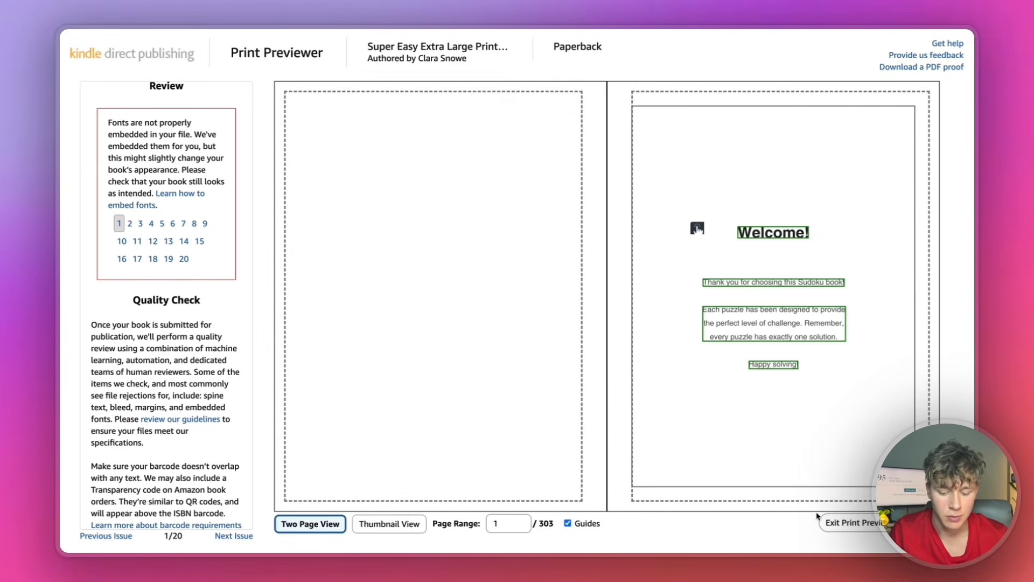
Approve the print preview and save the paperback content to continue to pricing
scroll(738, 306, down, 5)
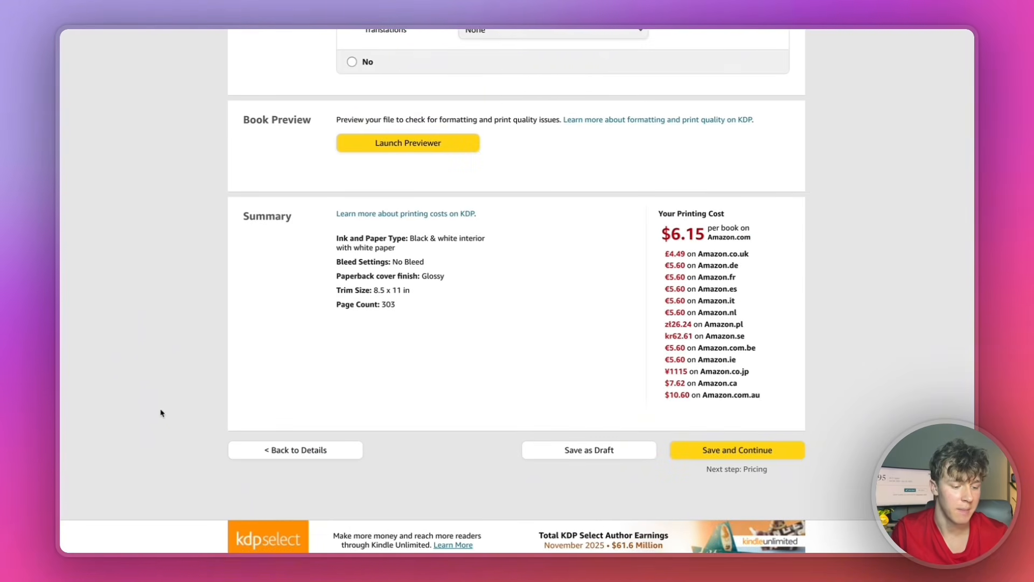
click(736, 450)
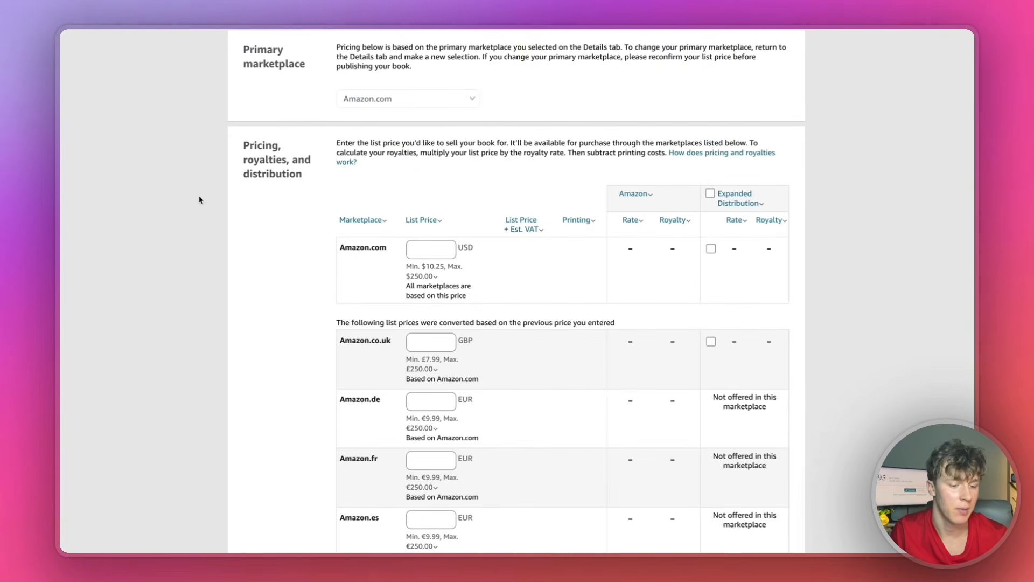
Set the Amazon.com list price to 10.99 USD and check the resulting royalty
click(422, 253)
text(10.99)
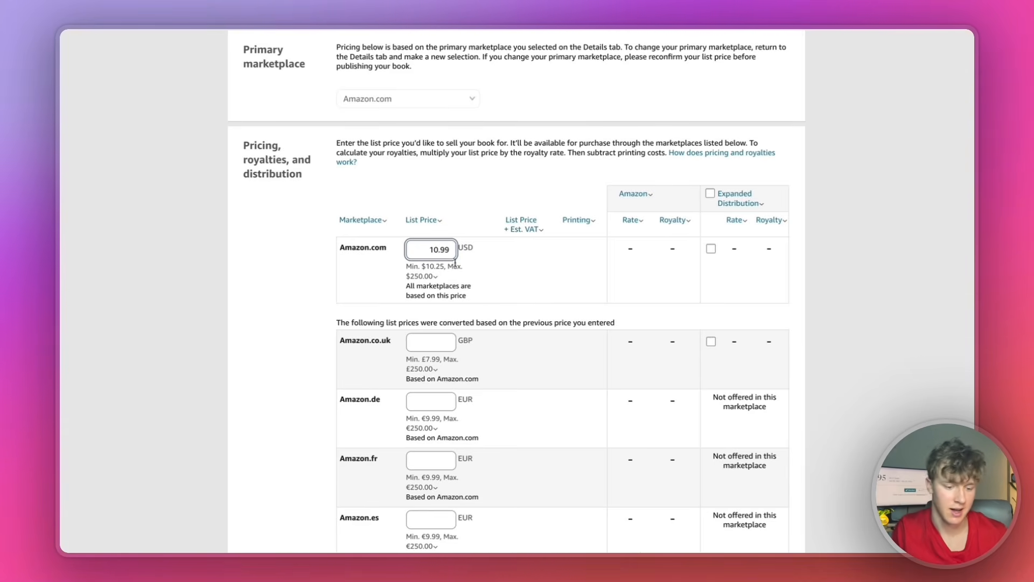
click(670, 249)
drag(681, 254, 661, 247)
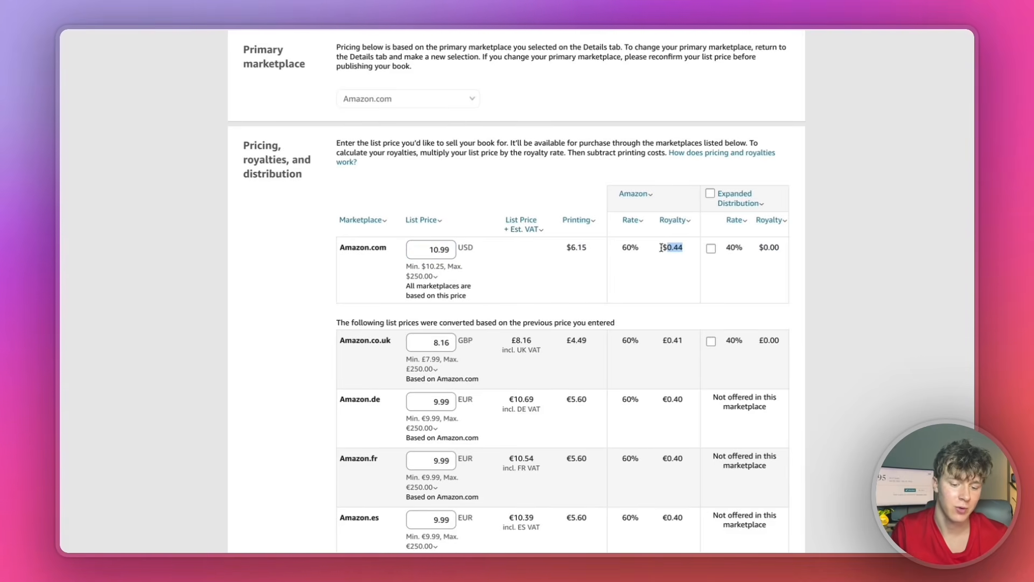
click(480, 236)
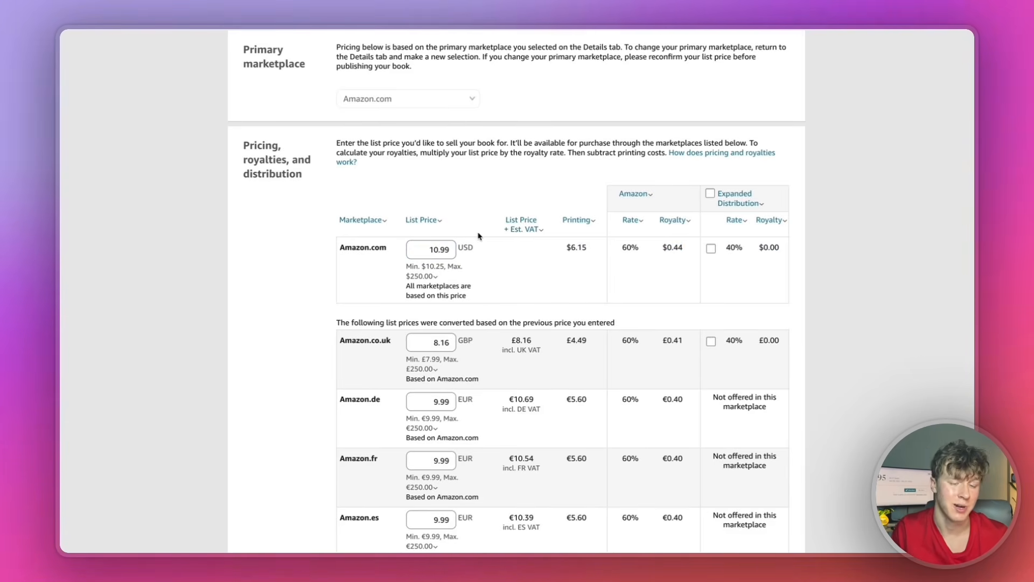
Try an Amazon.com list price of 14.99 USD, and settle on 15.99 USD for the paperback
click(447, 252)
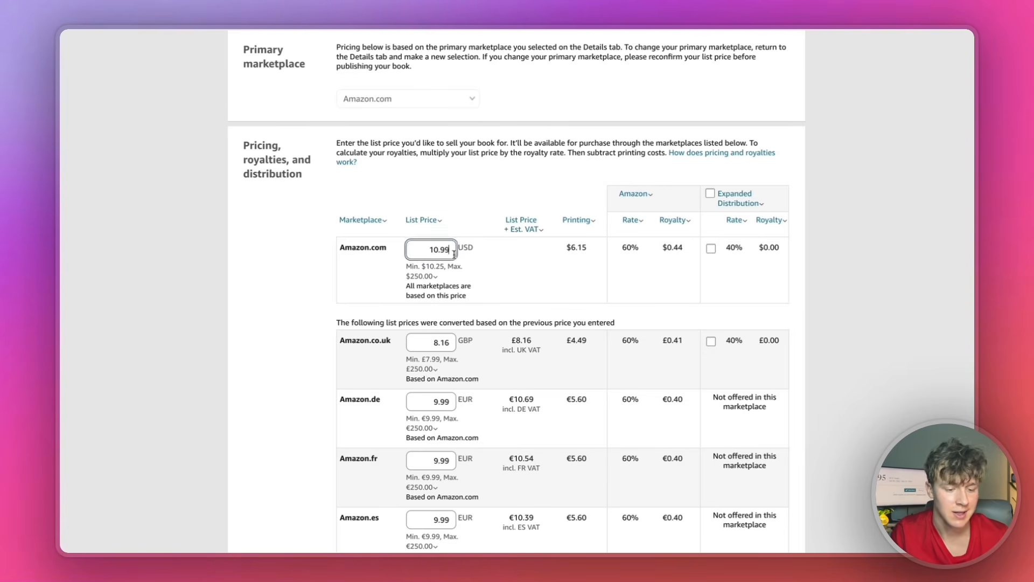
key(BackSpace)
key(BackSpace)
key(BackSpace)
text(3.99)
scroll(438, 352, up, 3)
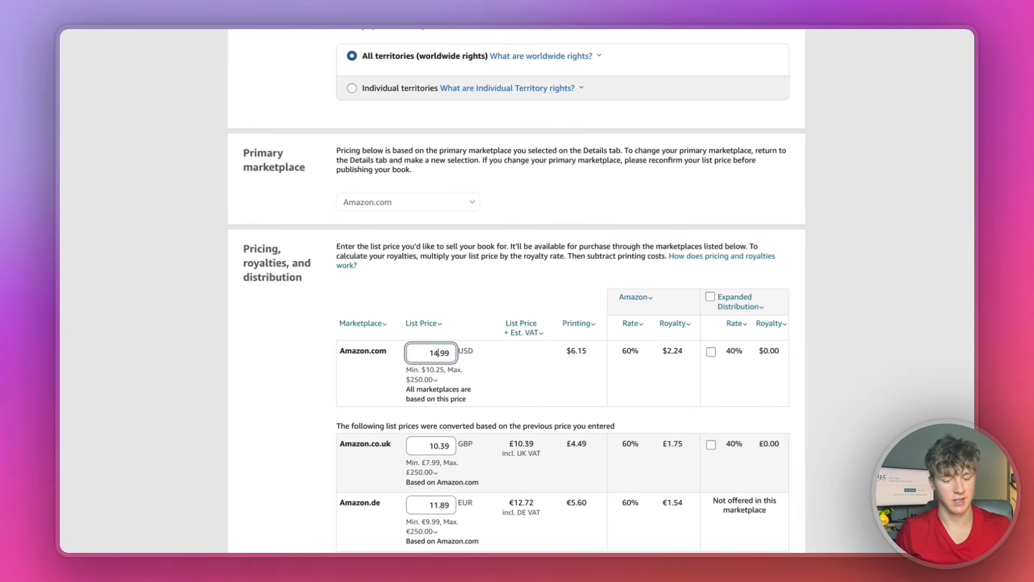
key(BackSpace)
text(5)
click(561, 365)
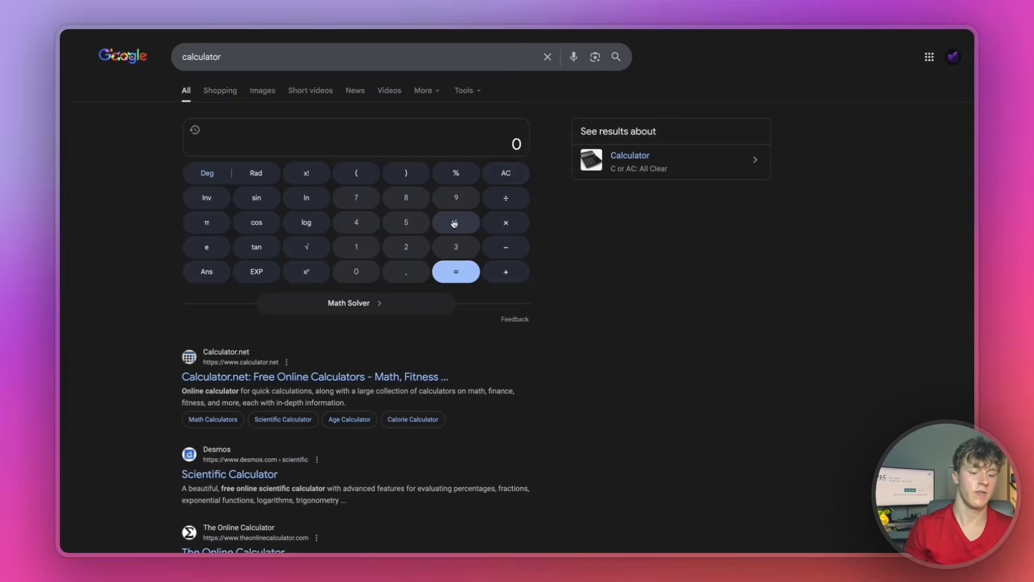
Switch to the Google calculator and multiply the per-book royalty of 3.44 by 10 sales
click(456, 247)
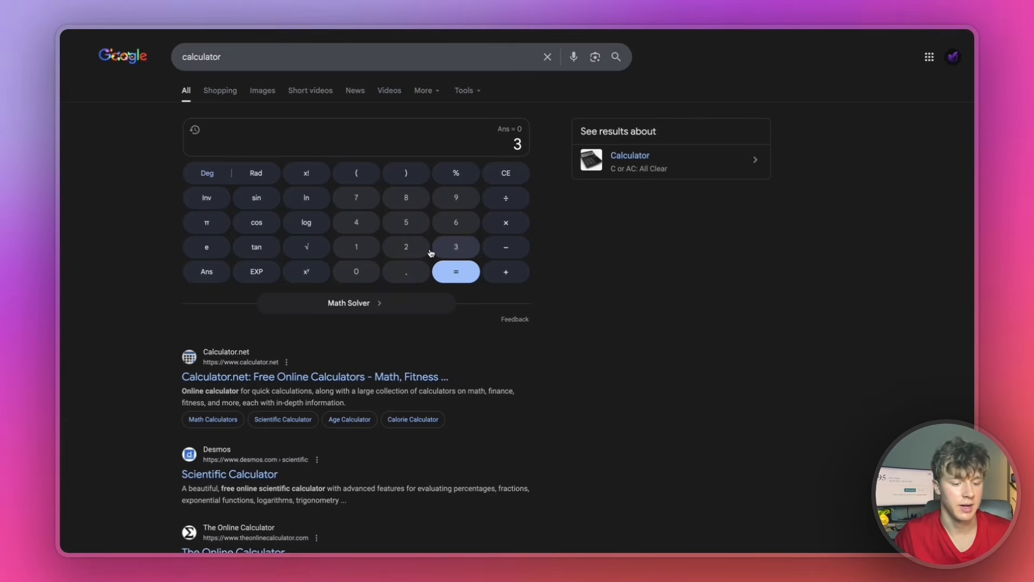
click(406, 271)
double_click(360, 232)
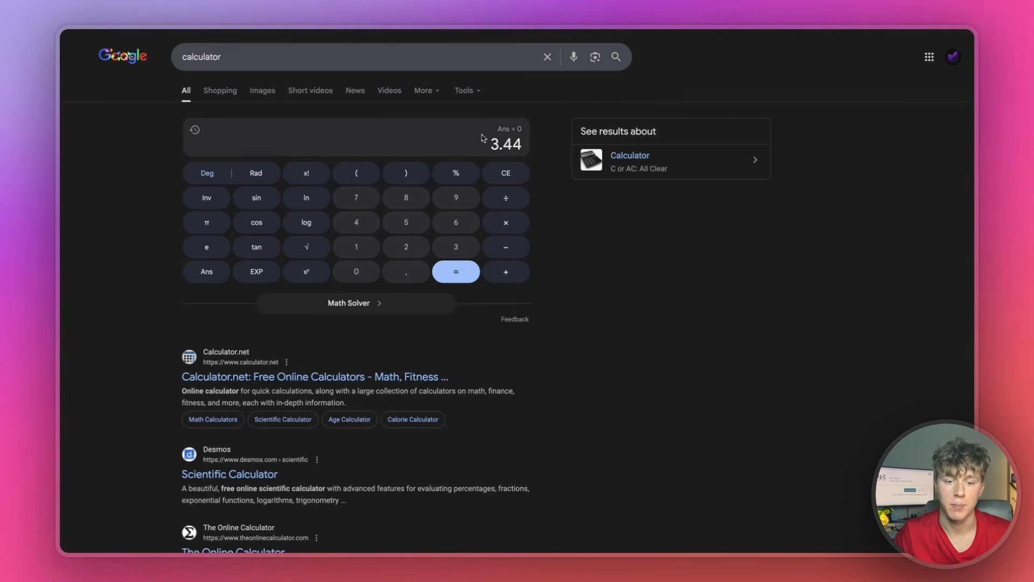
click(494, 229)
click(357, 247)
click(358, 272)
click(465, 279)
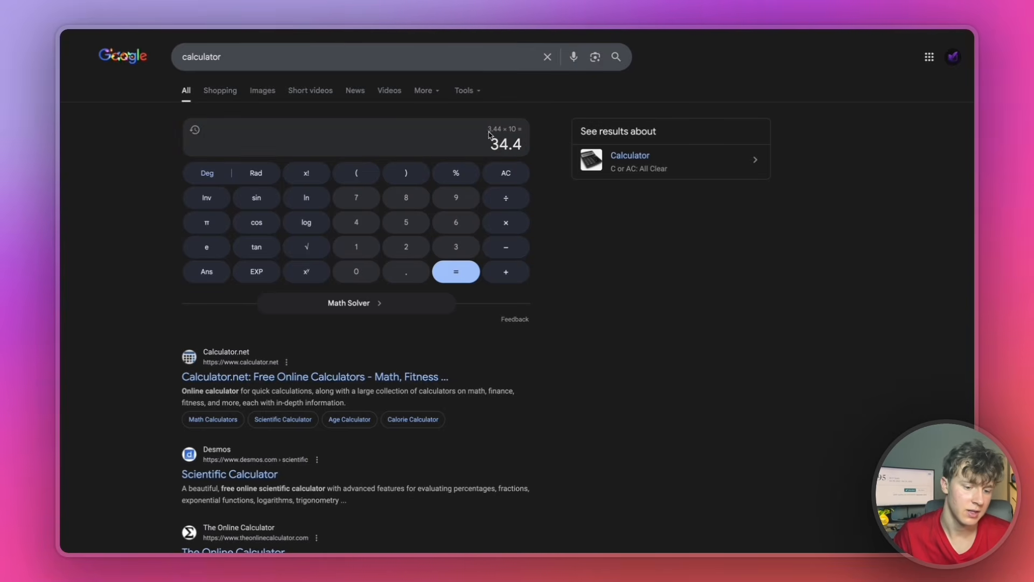
Multiply the ten-sale royalty result by 30 to estimate a month's earnings
click(506, 223)
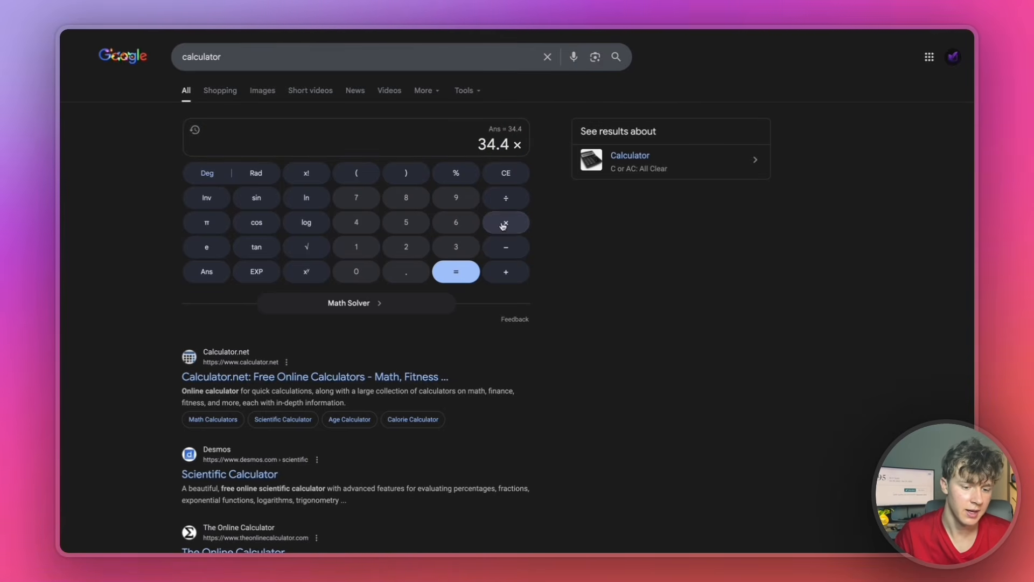
click(456, 247)
click(351, 271)
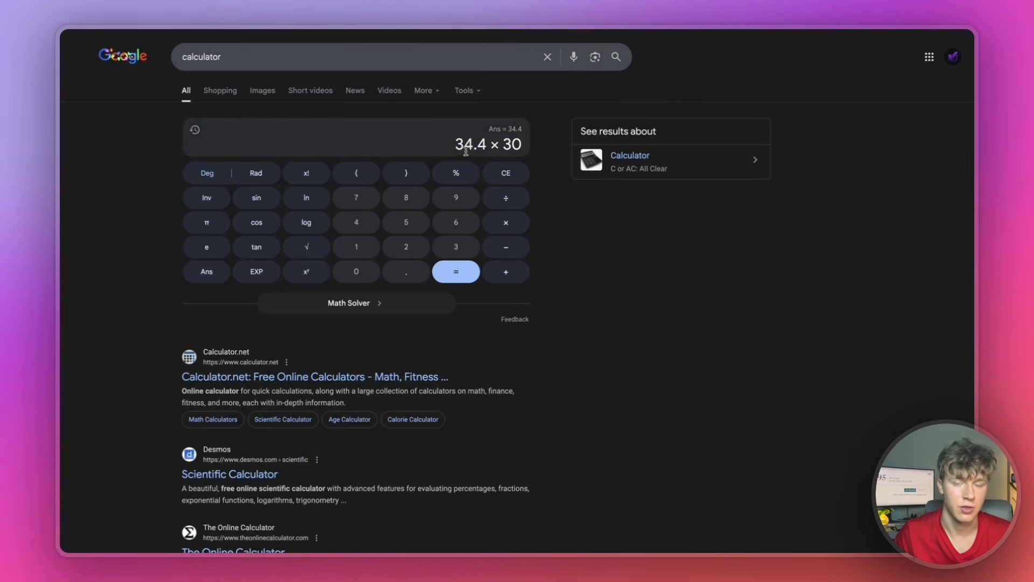
click(457, 271)
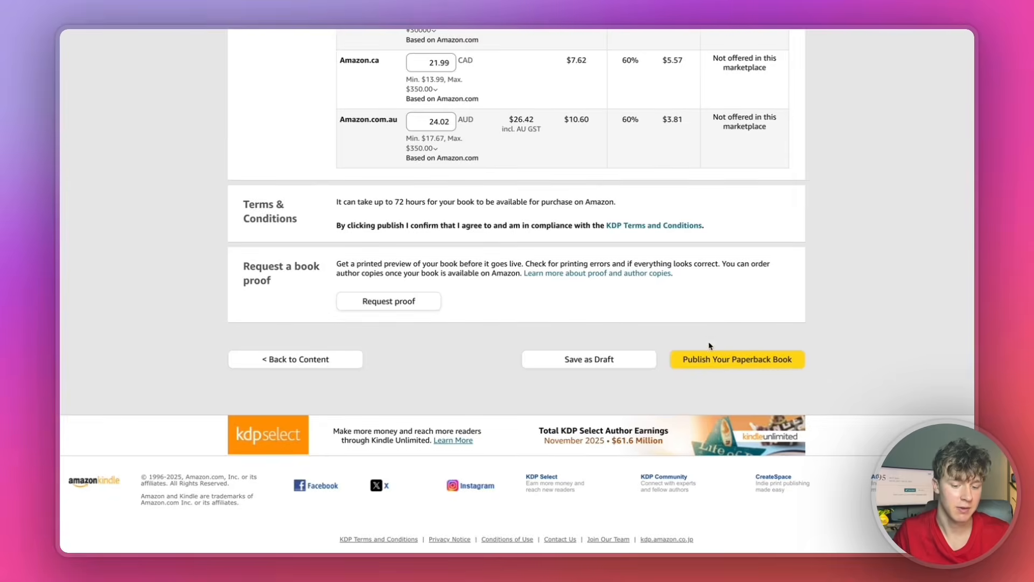
Back in Kindle Direct Publishing, publish the paperback book and dismiss the submission confirmation to return to the Bookshelf
scroll(753, 300, up, 10)
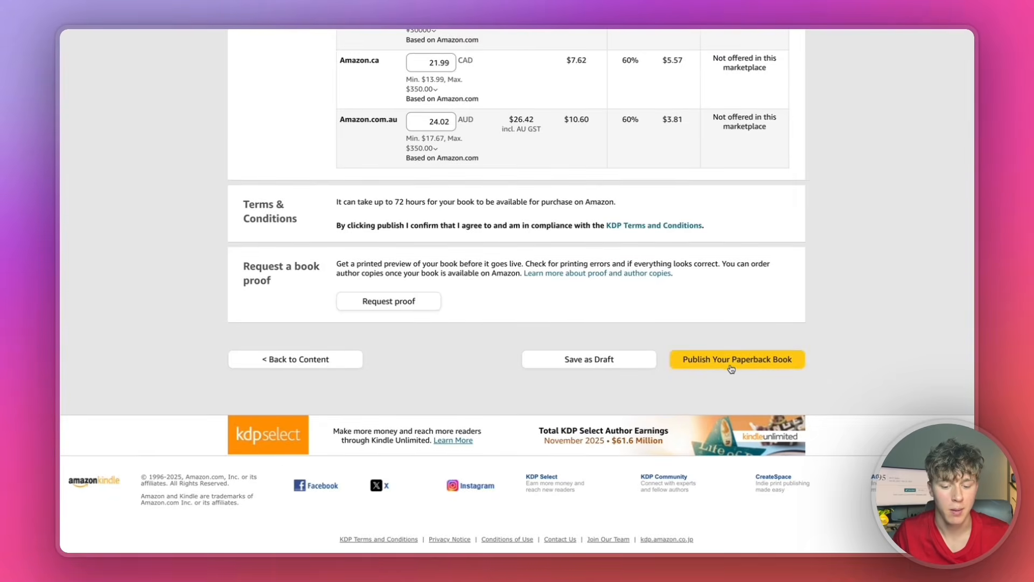
click(728, 369)
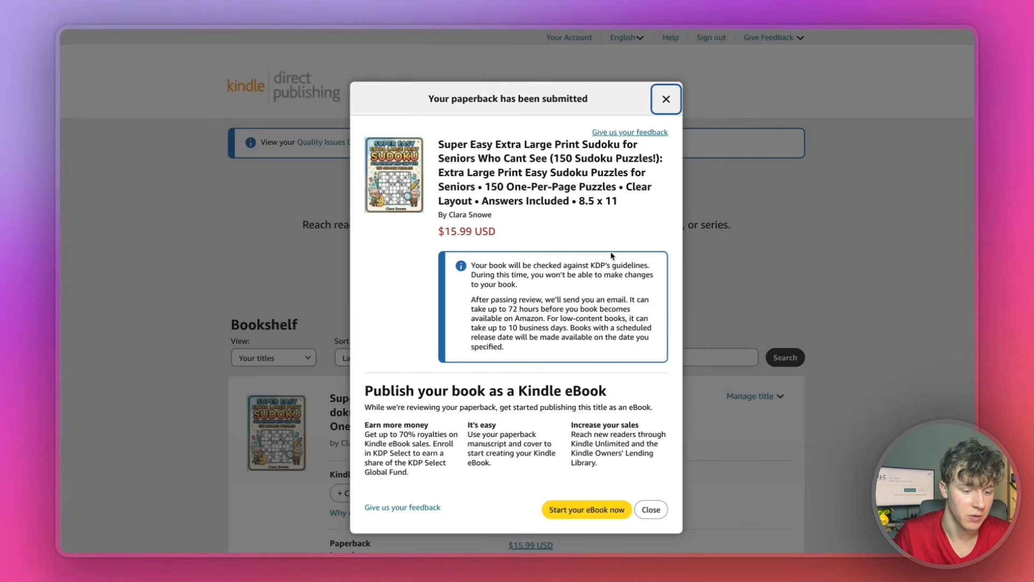
click(644, 511)
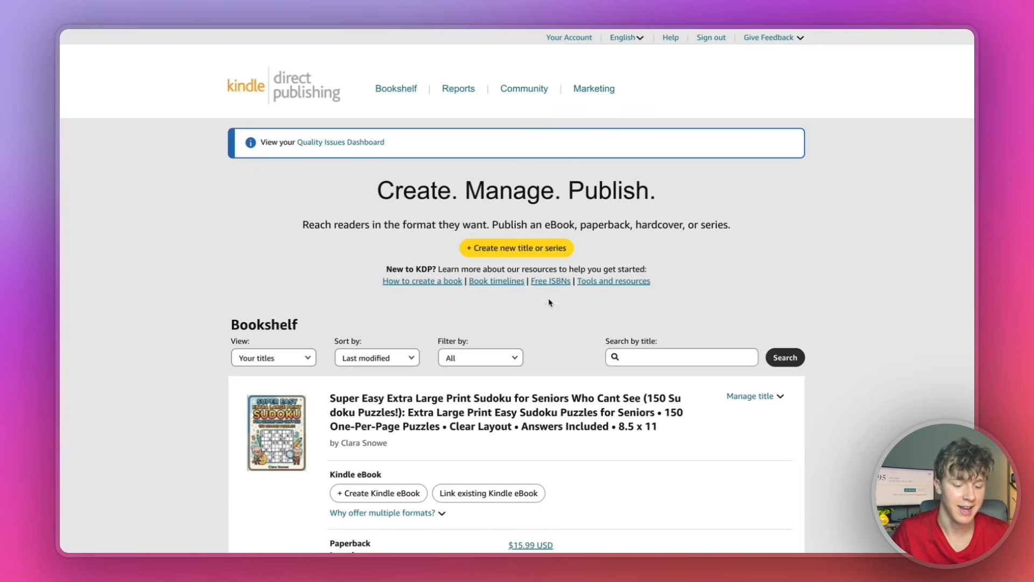
scroll(549, 302, down, 2)
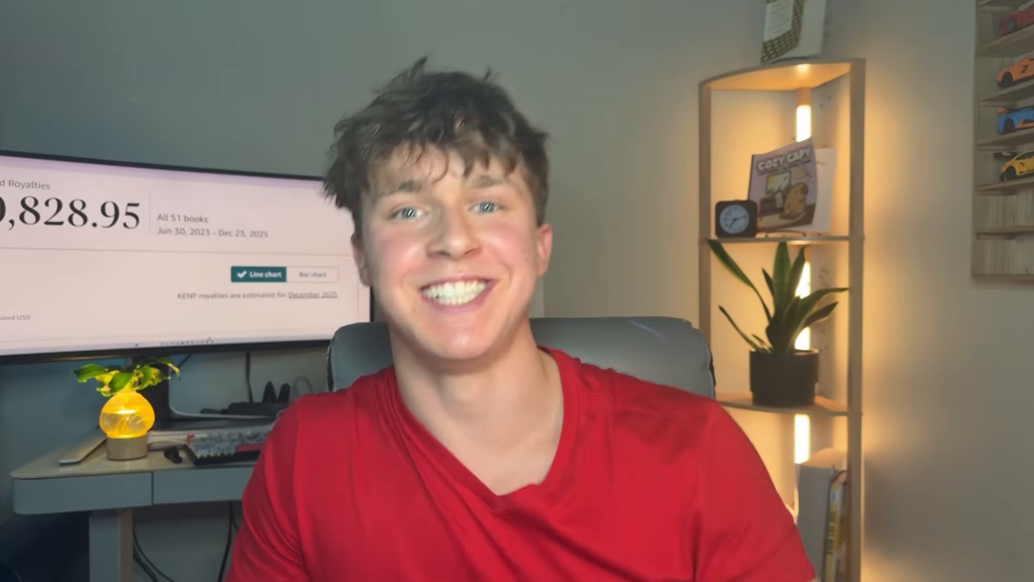